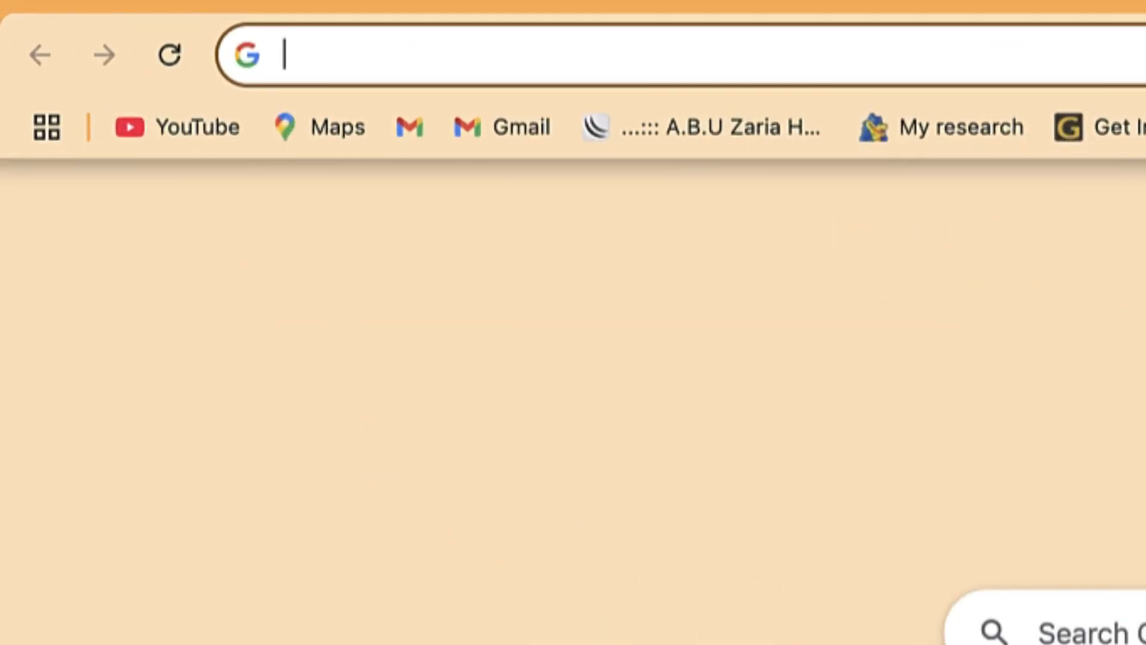
Search the web for "deepseek ai" and start the free web chat from the DeepSeek site.
{"action": "type", "text": "deep"}
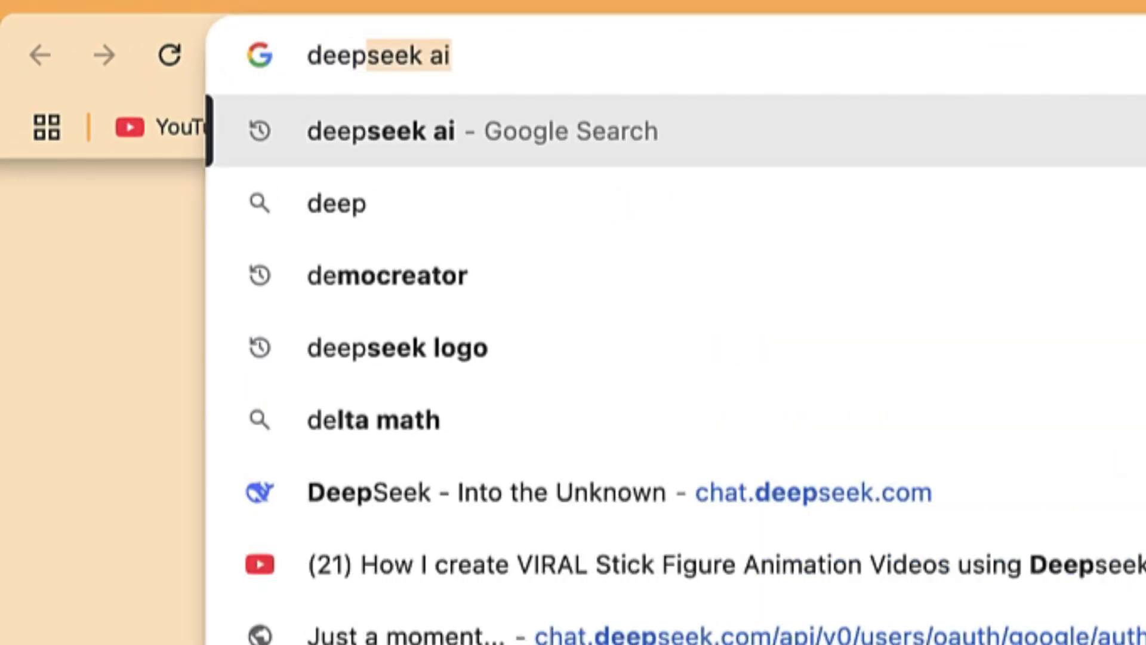
{"action": "key", "text": "Return"}
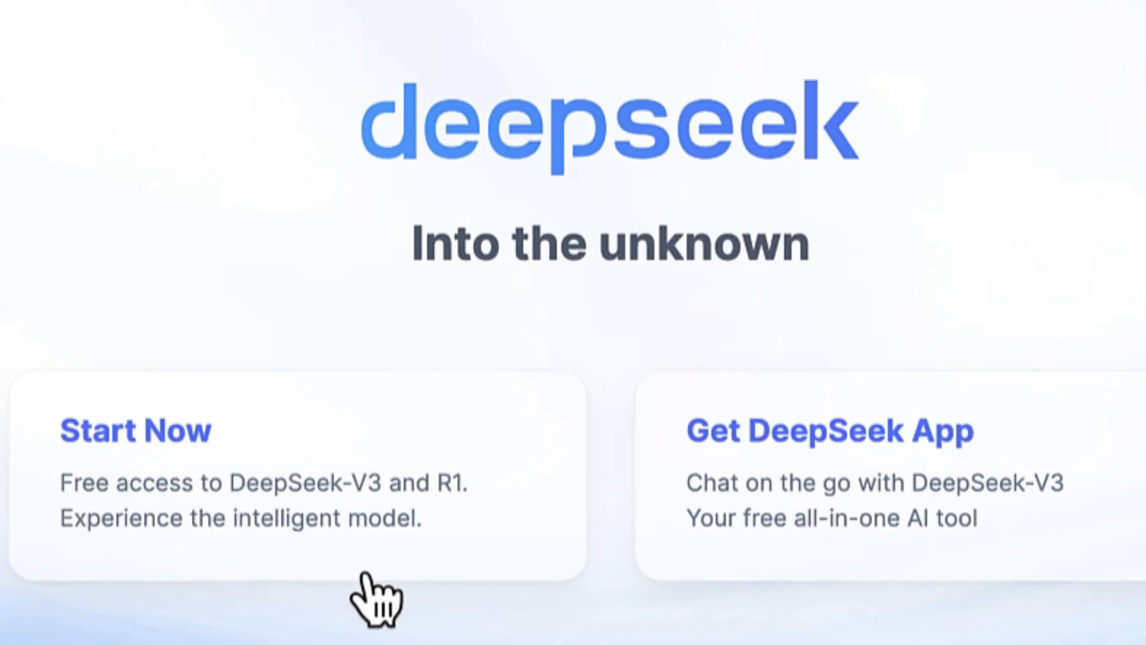
{"action": "left_click", "coordinate": [287, 478]}
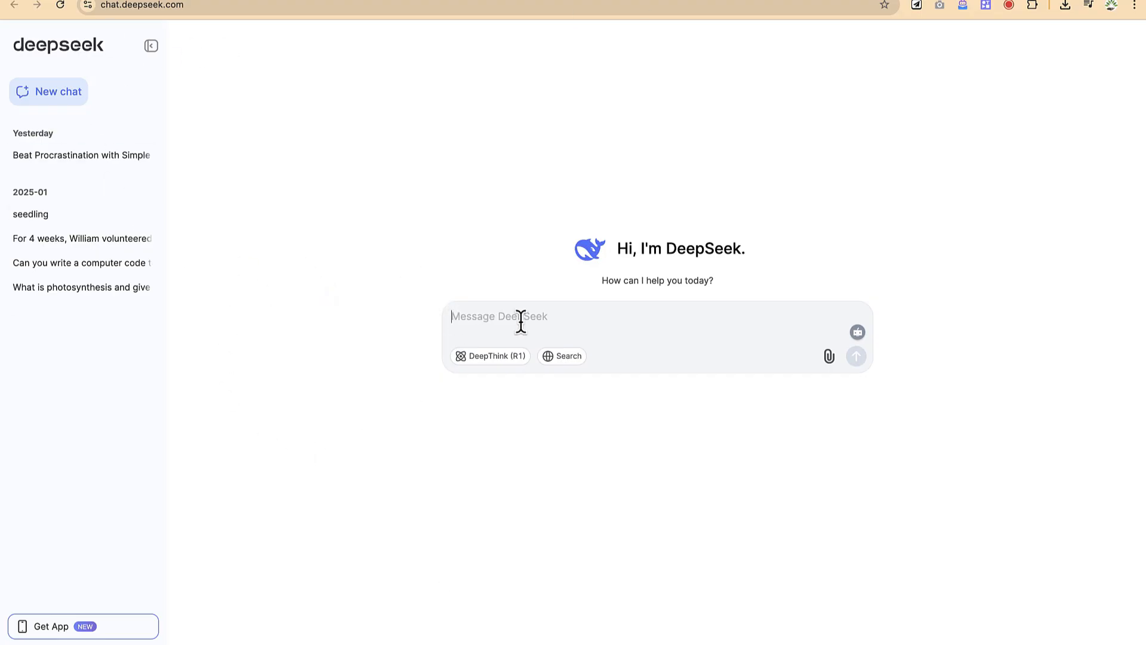
Turn the web Search option for the chat message on and off again.
{"action": "left_click", "coordinate": [496, 314]}
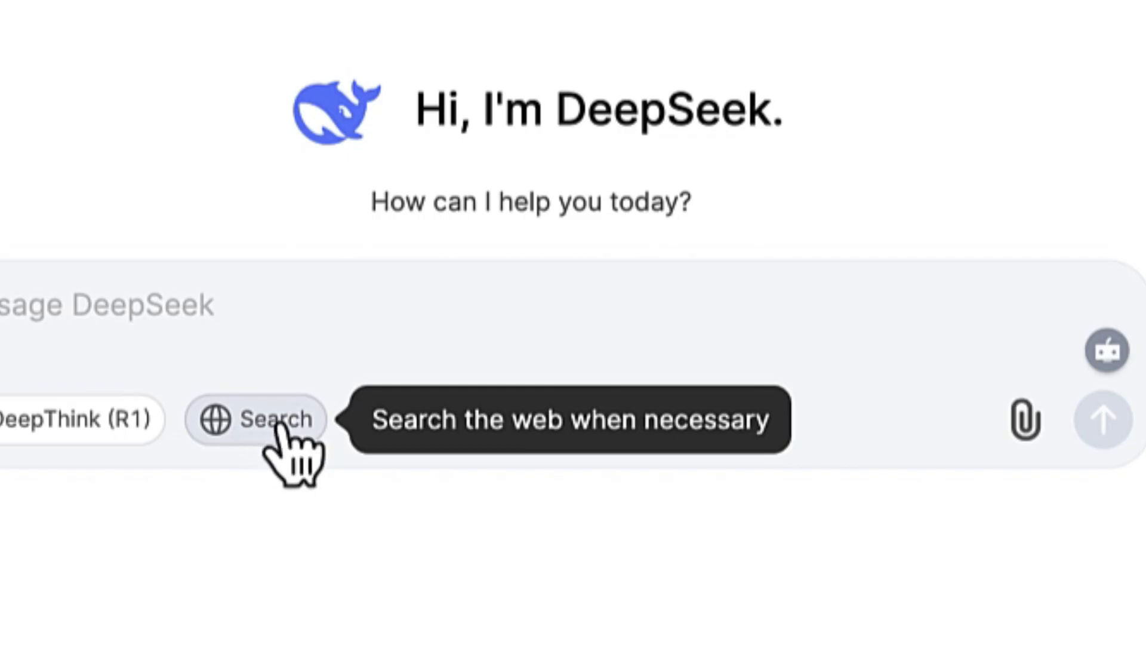
{"action": "left_click", "coordinate": [279, 425]}
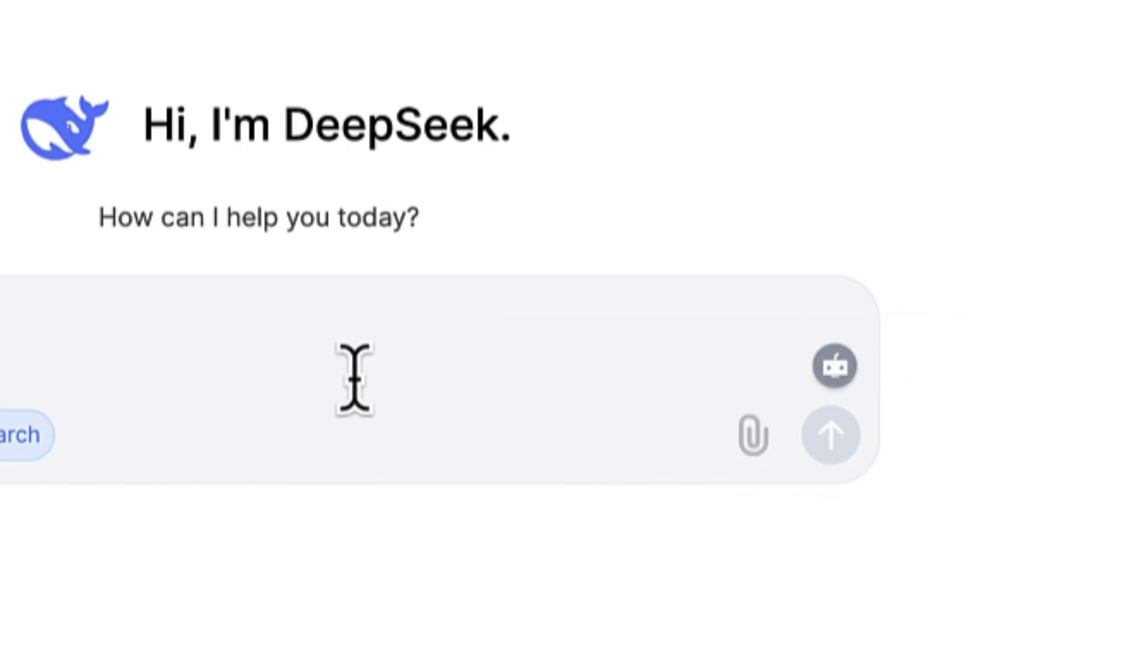
{"action": "left_click", "coordinate": [21, 434]}
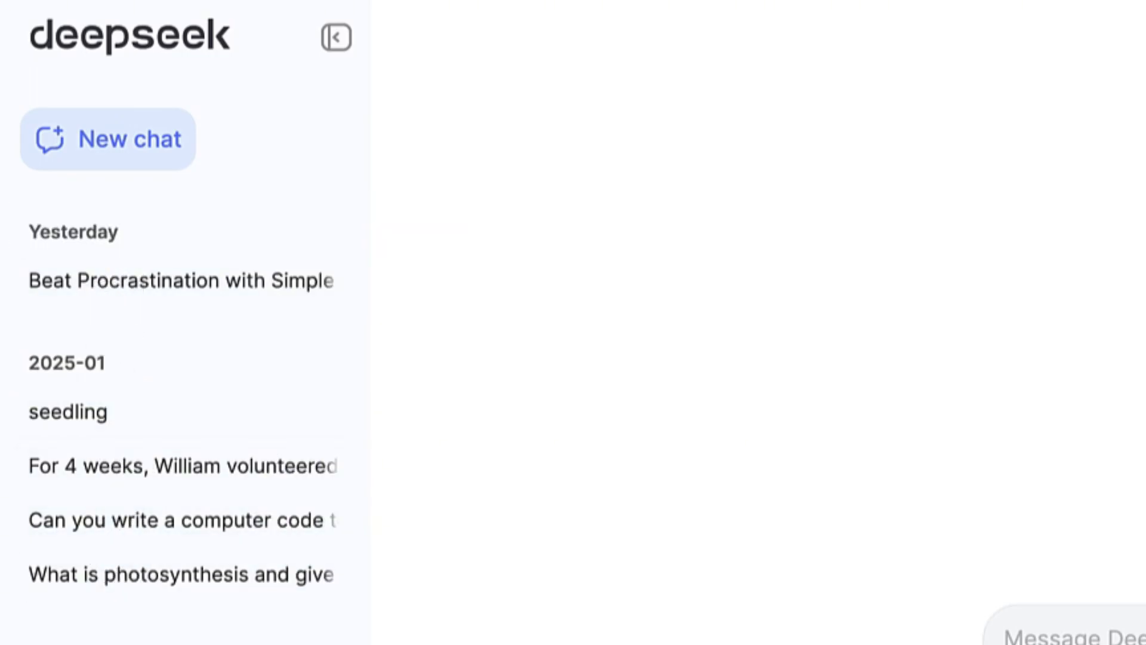
View the rename and delete options of the "Can you write a computer code" chat, and collapse and re-expand the sidebar.
{"action": "left_click", "coordinate": [325, 521]}
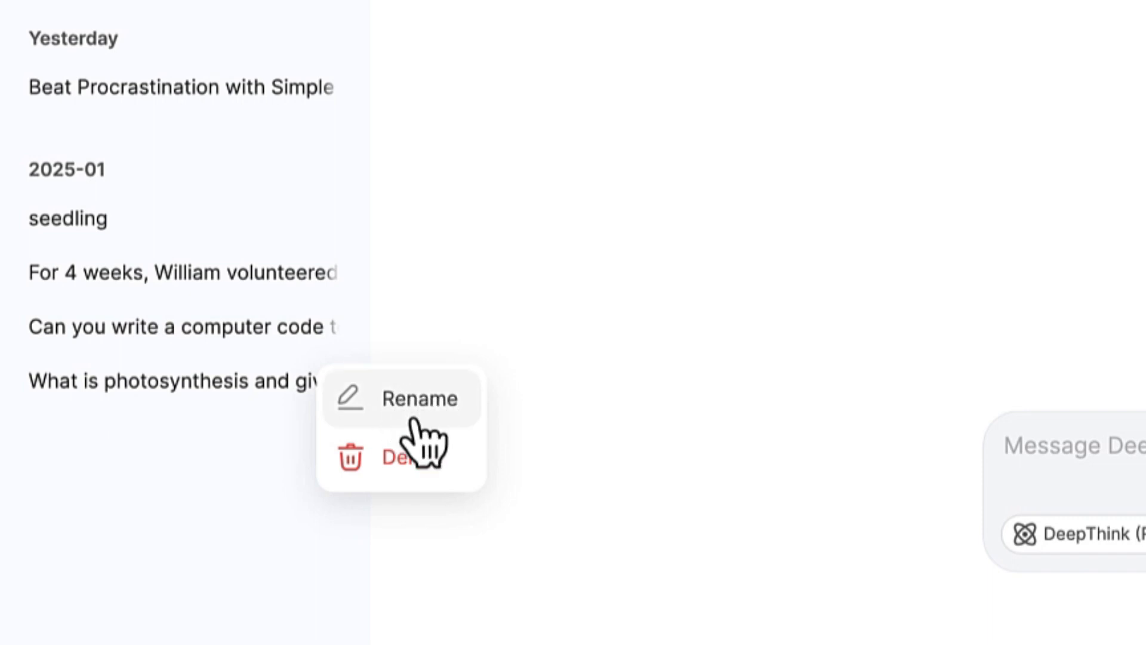
{"action": "left_click", "coordinate": [110, 586]}
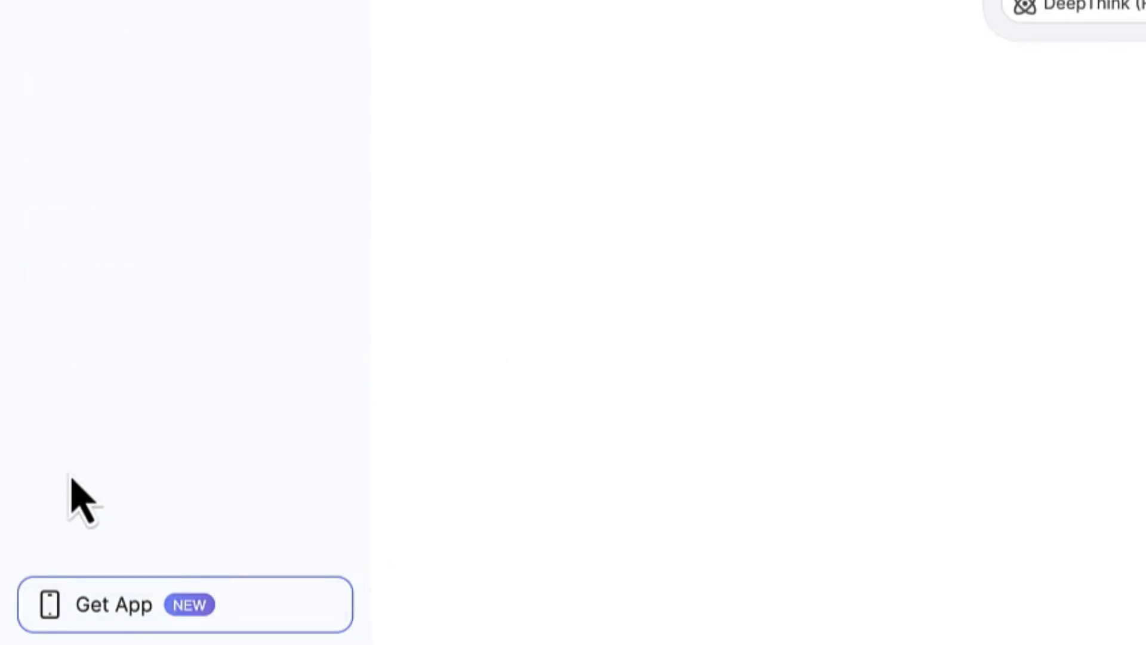
{"action": "mouse_move", "coordinate": [120, 605]}
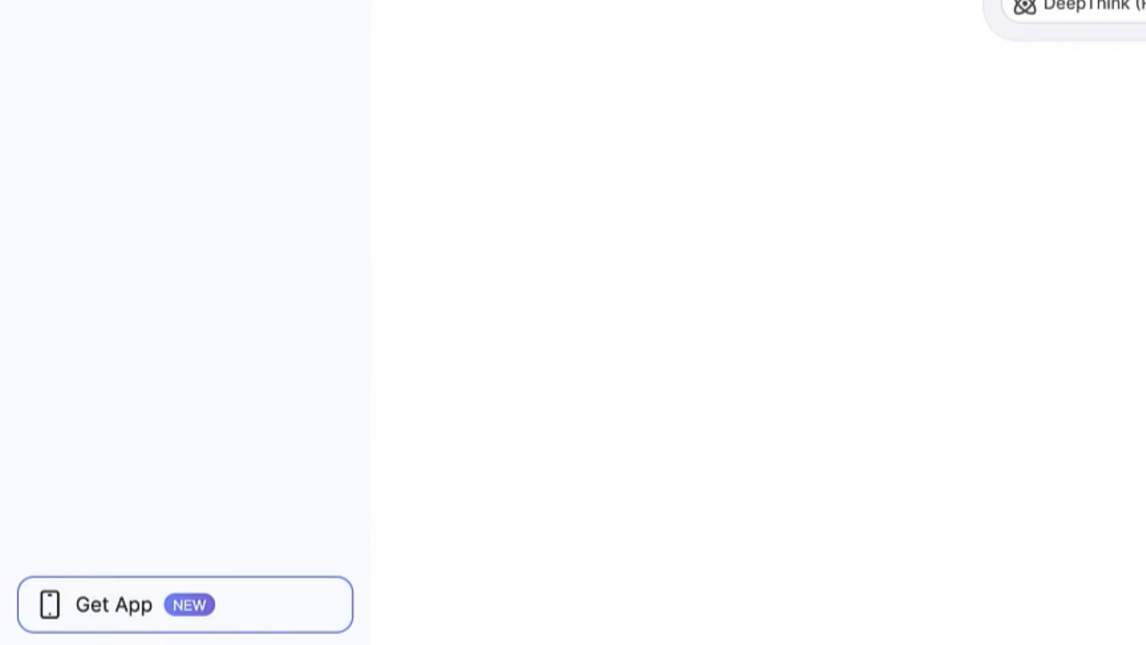
{"action": "left_click", "coordinate": [150, 48]}
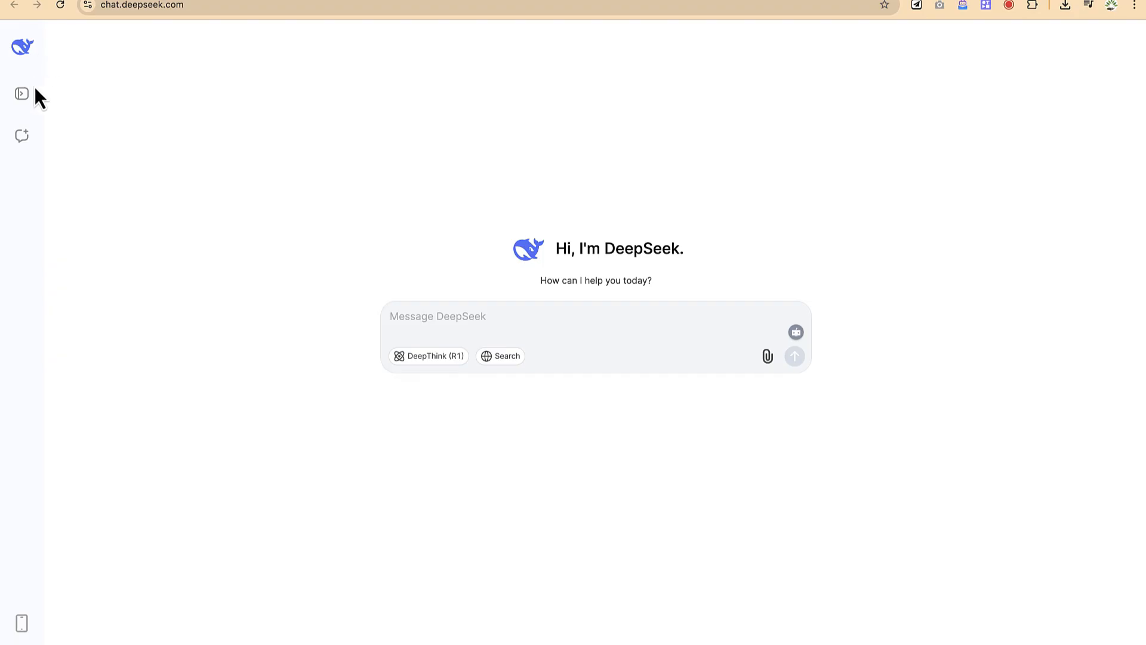
{"action": "left_click", "coordinate": [21, 95]}
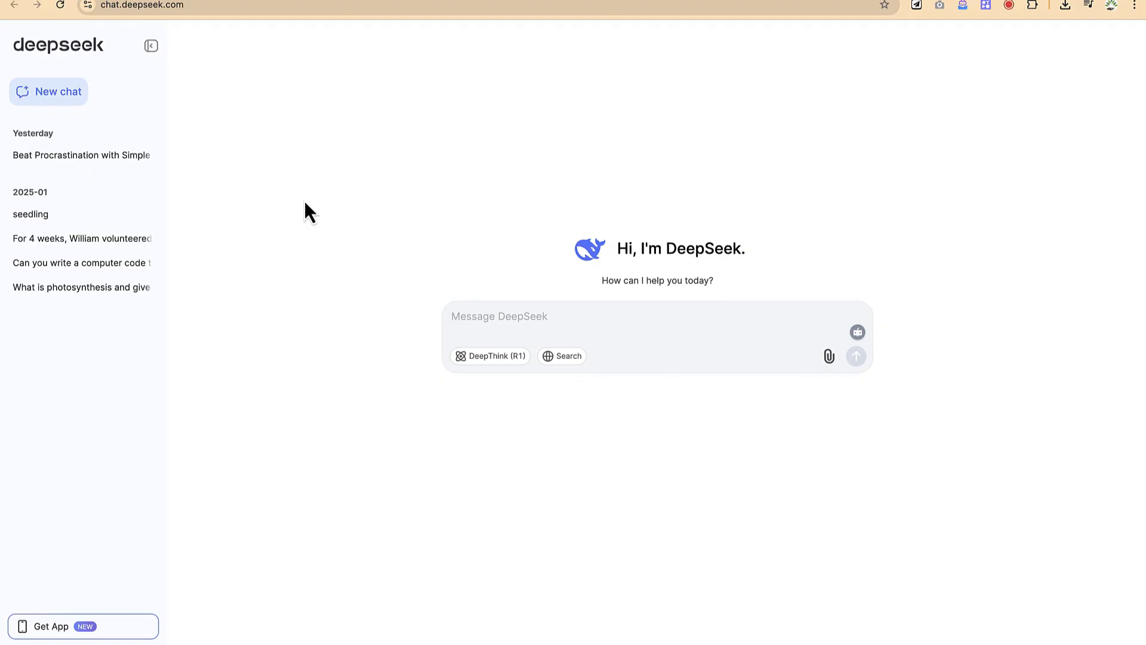
Send the prompt "Can you write an essay of 1000 words on sustainability".
{"action": "left_click", "coordinate": [496, 324]}
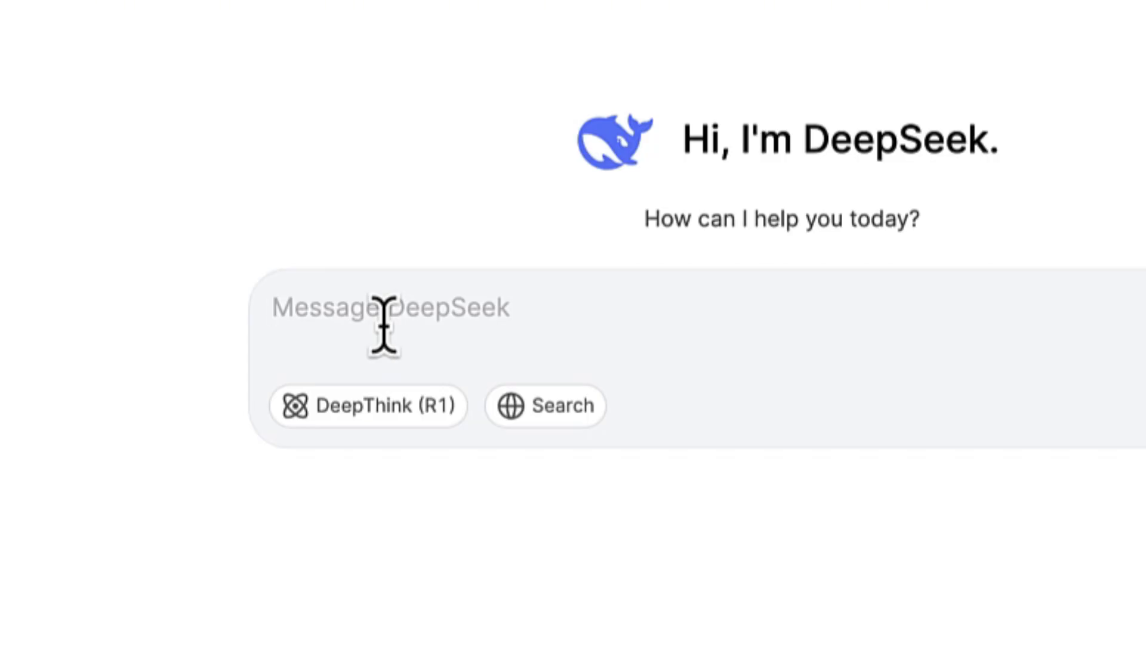
{"action": "type", "text": "Can you write an"}
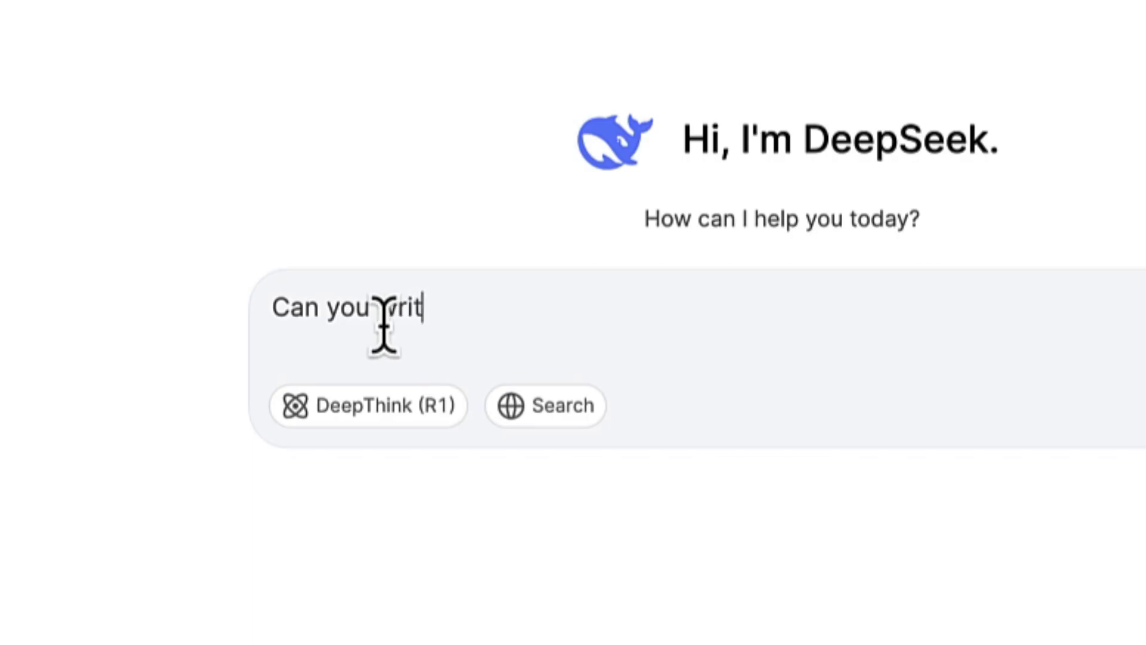
{"action": "type", "text": " essay of 10"}
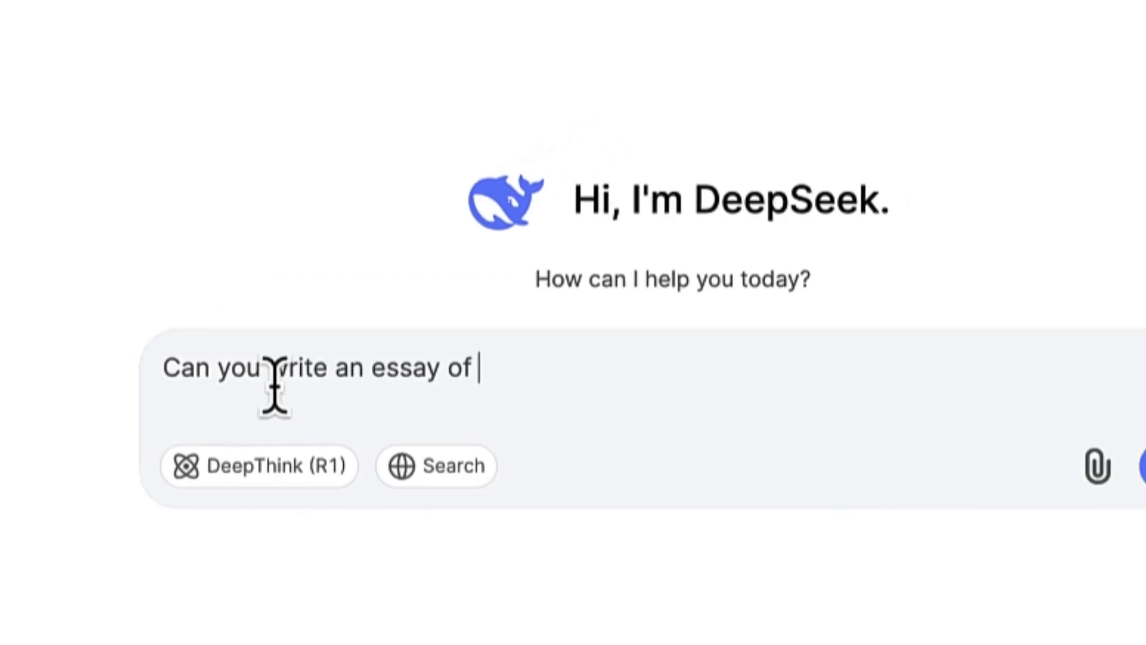
{"action": "type", "text": "00 w9rd"}
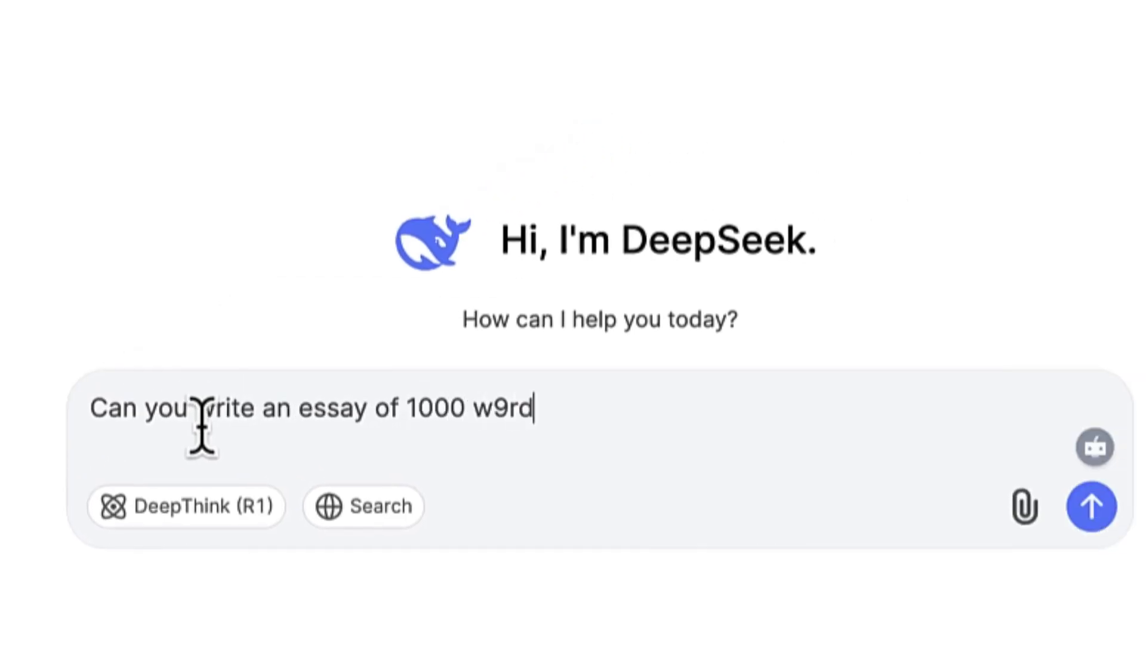
{"action": "key", "text": "BackSpace"}
{"action": "key", "text": "BackSpace"}
{"action": "key", "text": "BackSpace"}
{"action": "type", "text": "ords o"}
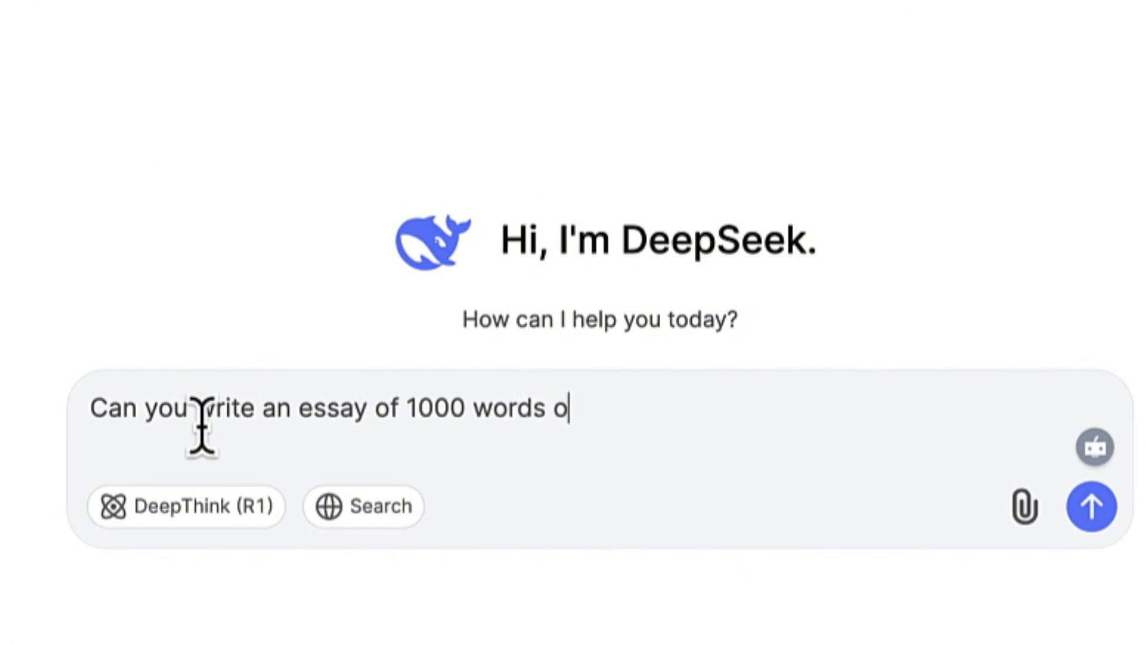
{"action": "type", "text": "n sustainability"}
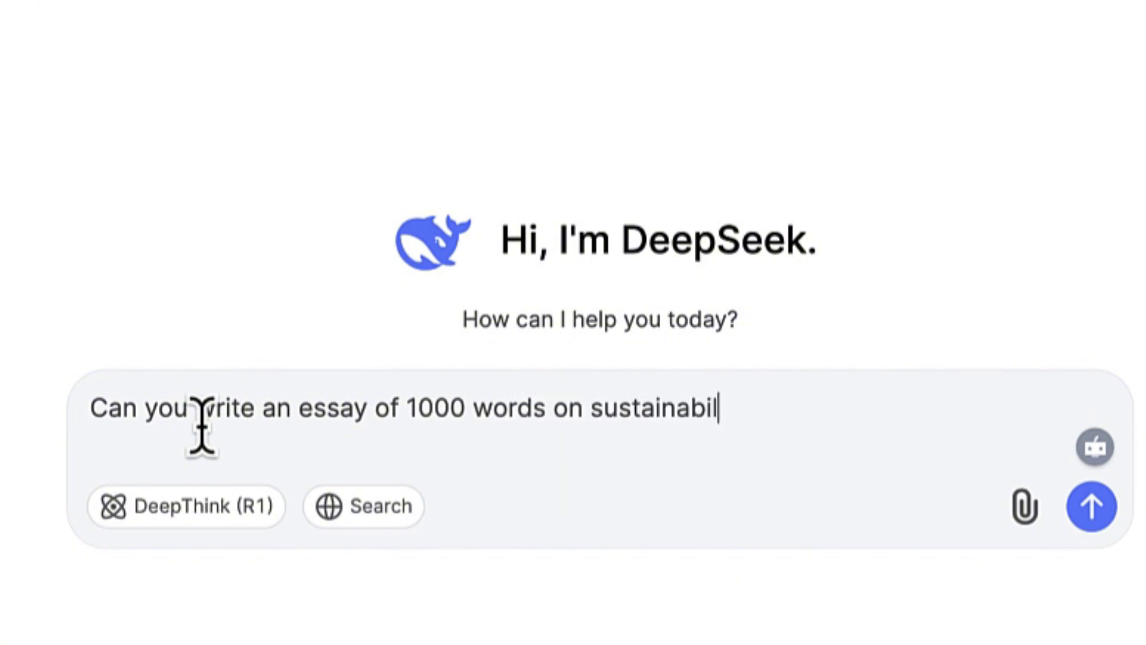
{"action": "key", "text": "Return"}
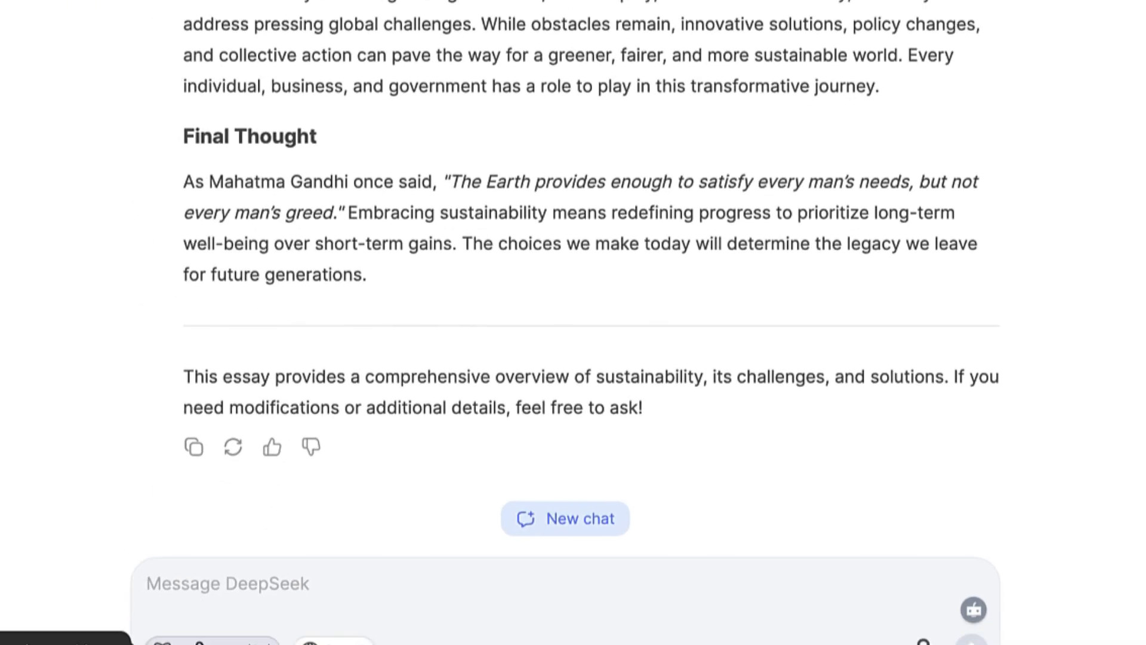
Enable DeepThink (R1) and ask for the probability of rolling a 3 on a die with faces numbered 1 through 6.
{"action": "left_click", "coordinate": [179, 640]}
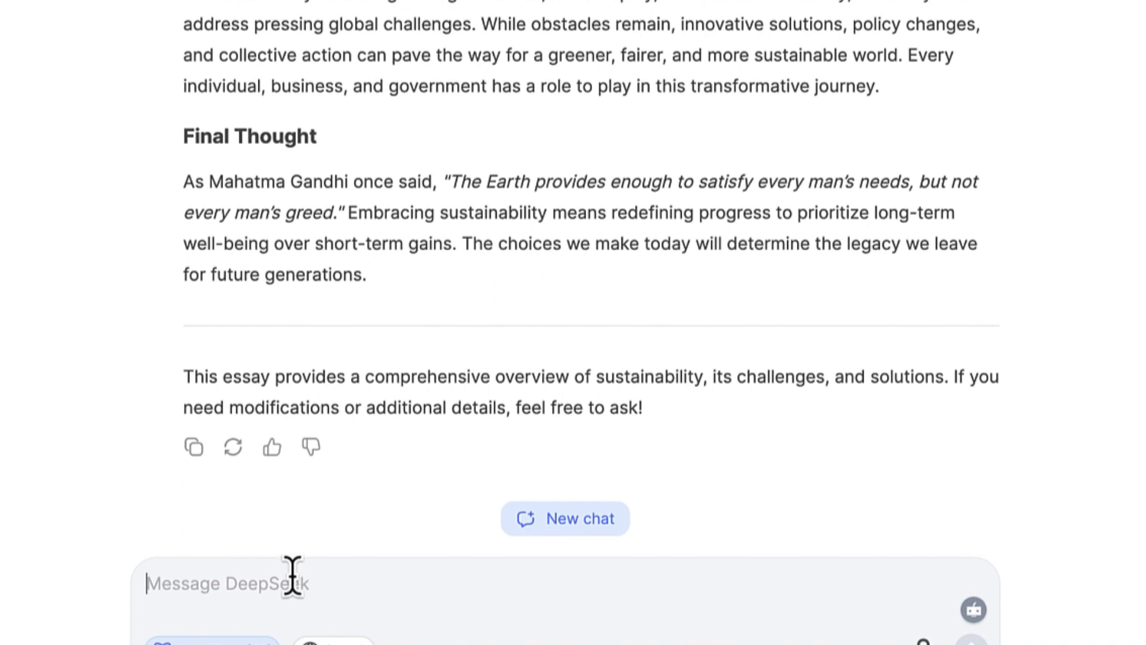
{"action": "type", "text": "Shane rolls a die with faces numbered 1 through 6. What is the probability that Shane rolls a 3?"}
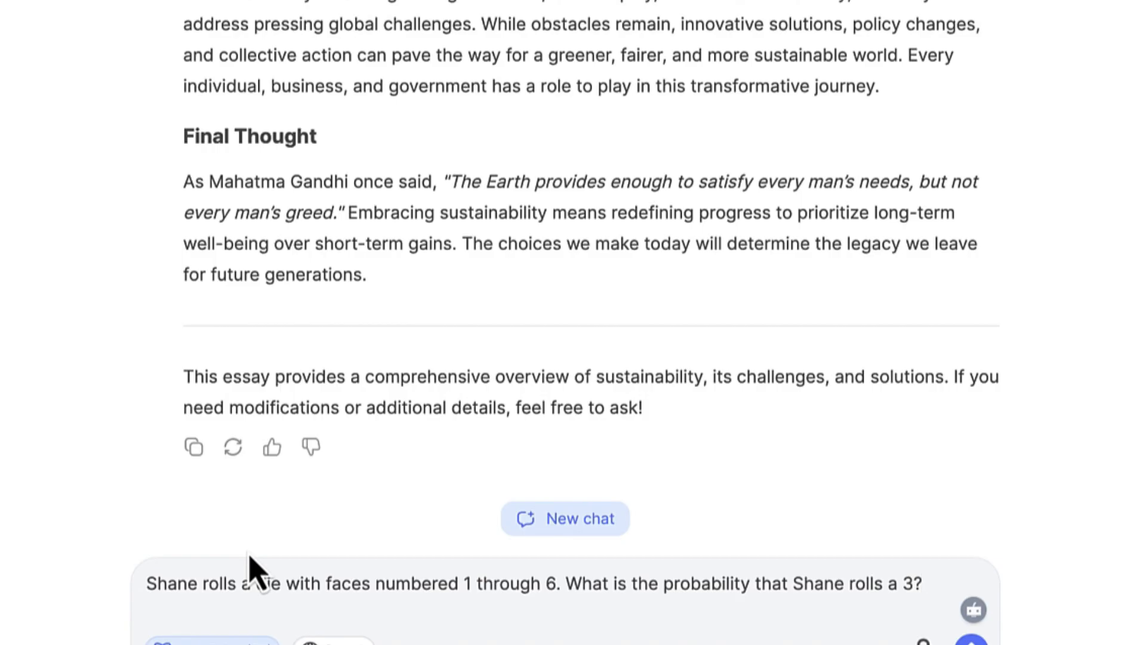
{"action": "key", "text": "Return"}
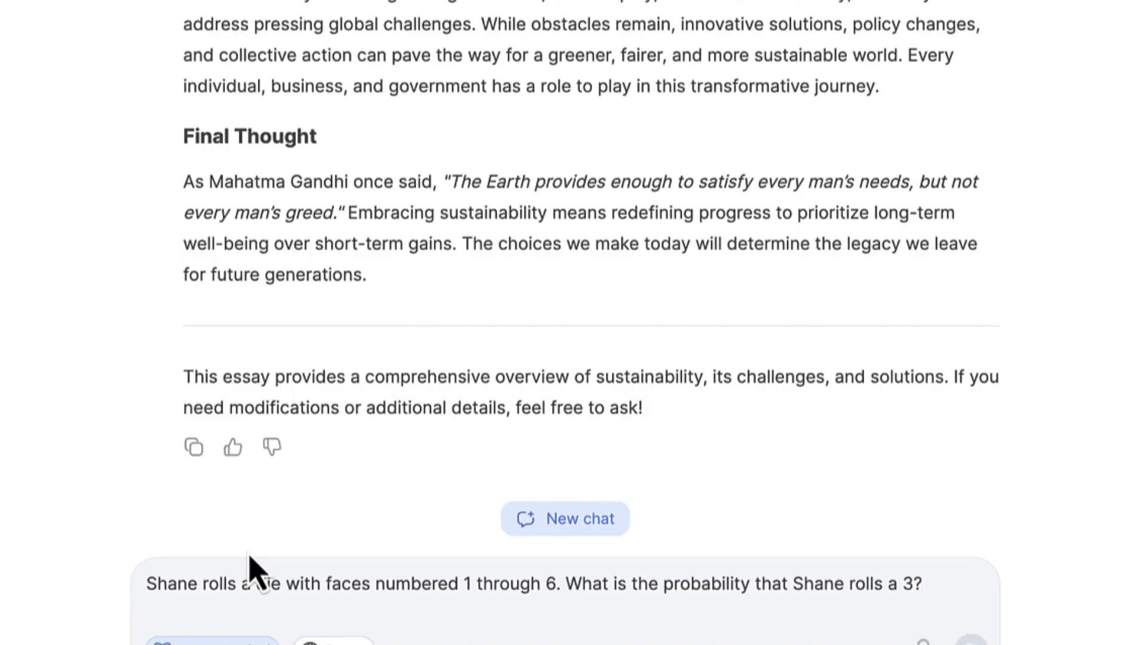
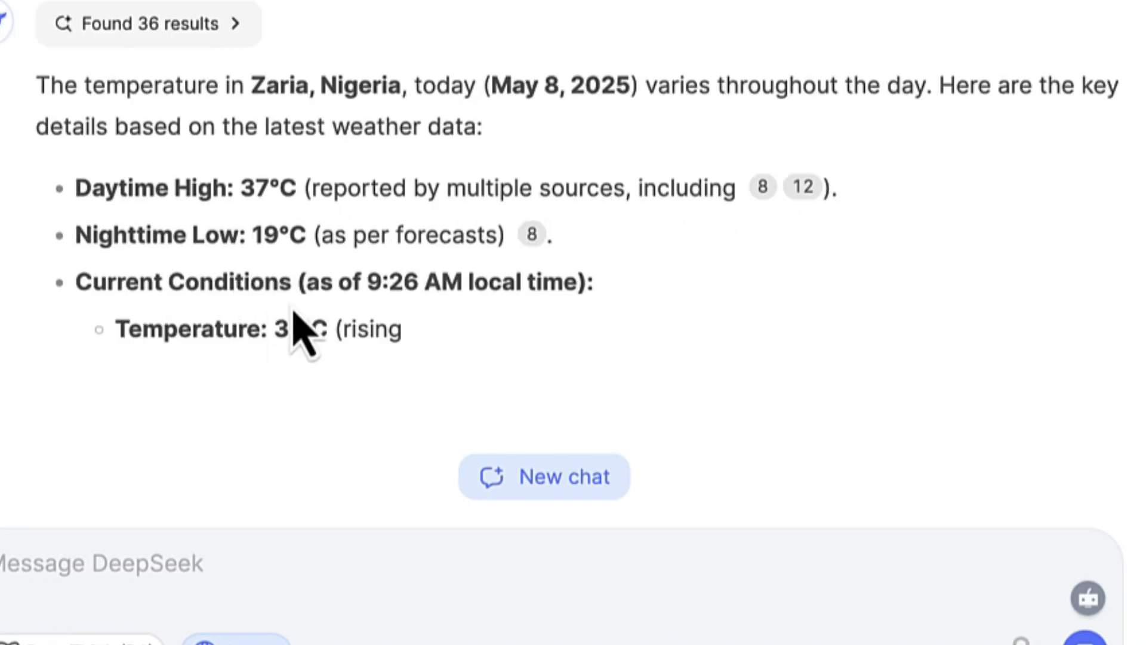
Read through the answer to the question about the temperature of Zaria today, including its cited sources.
{"action": "scroll", "coordinate": [1002, 541], "scroll_direction": "up", "scroll_amount": 5}
{"action": "scroll", "coordinate": [258, 578], "scroll_direction": "down", "scroll_amount": 1}
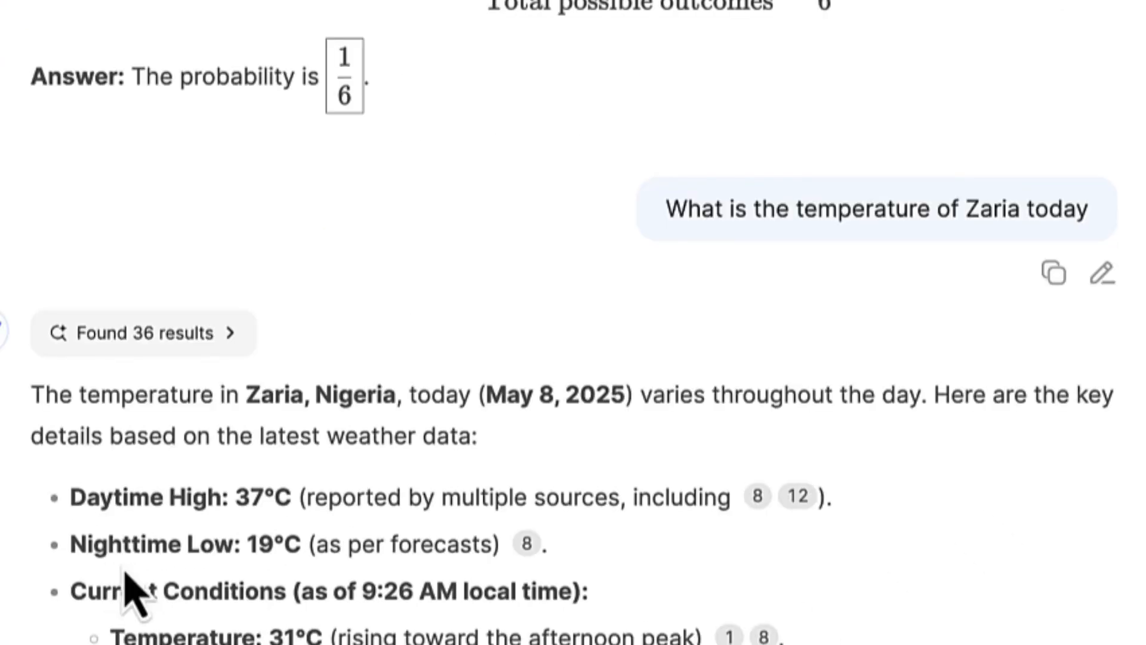
{"action": "scroll", "coordinate": [473, 468], "scroll_direction": "down", "scroll_amount": 2}
{"action": "scroll", "coordinate": [493, 376], "scroll_direction": "down", "scroll_amount": 1}
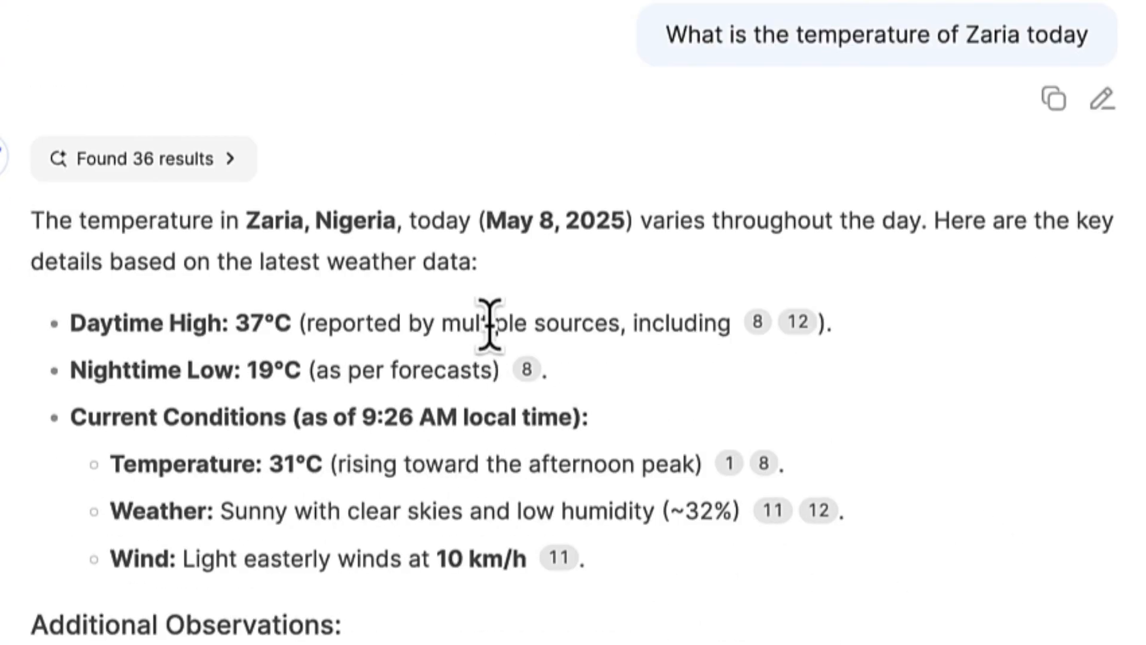
{"action": "scroll", "coordinate": [305, 456], "scroll_direction": "down", "scroll_amount": 1}
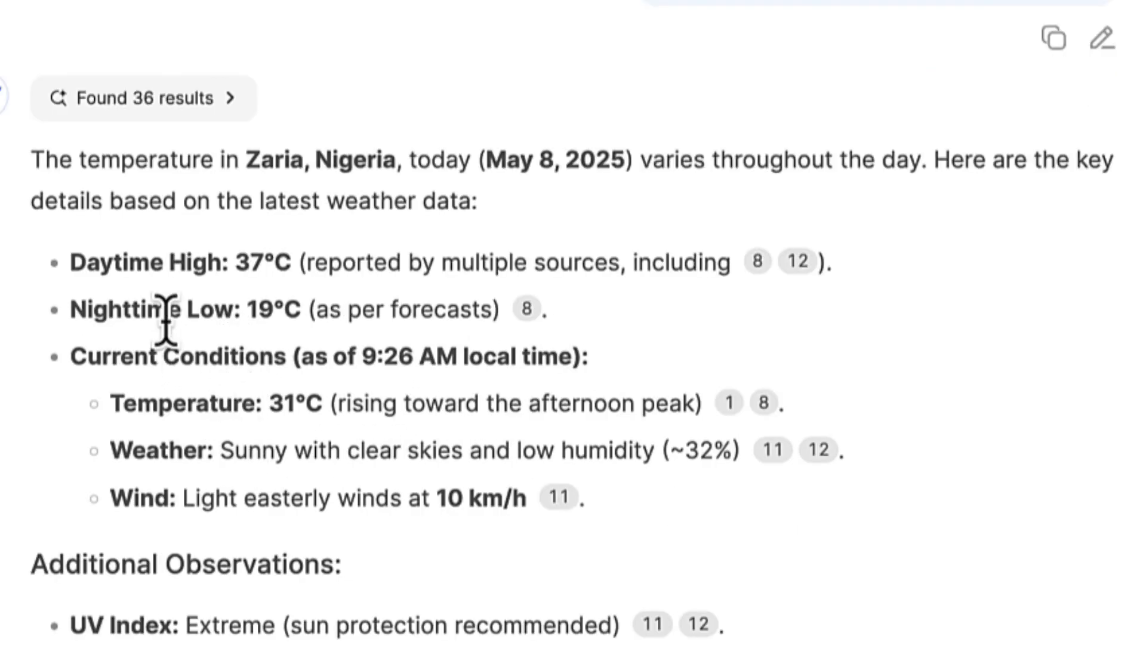
{"action": "scroll", "coordinate": [197, 400], "scroll_direction": "down", "scroll_amount": 1}
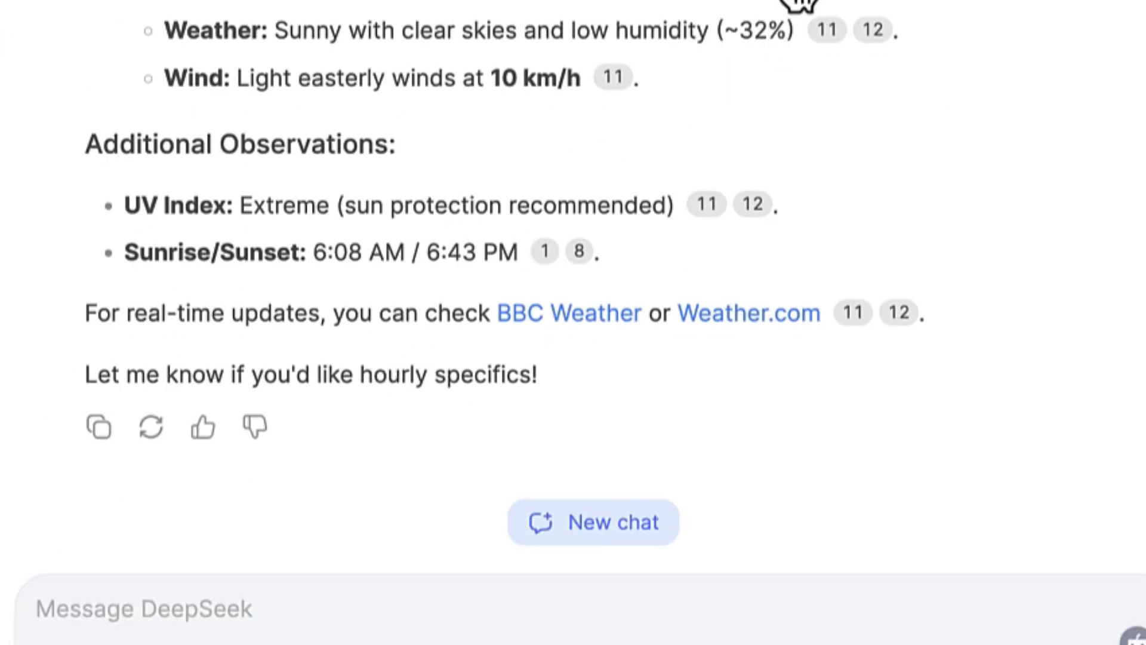
Open source 8 cited for the daytime high and examine the Met Office forecast for Zaria.
{"action": "mouse_move", "coordinate": [772, 202]}
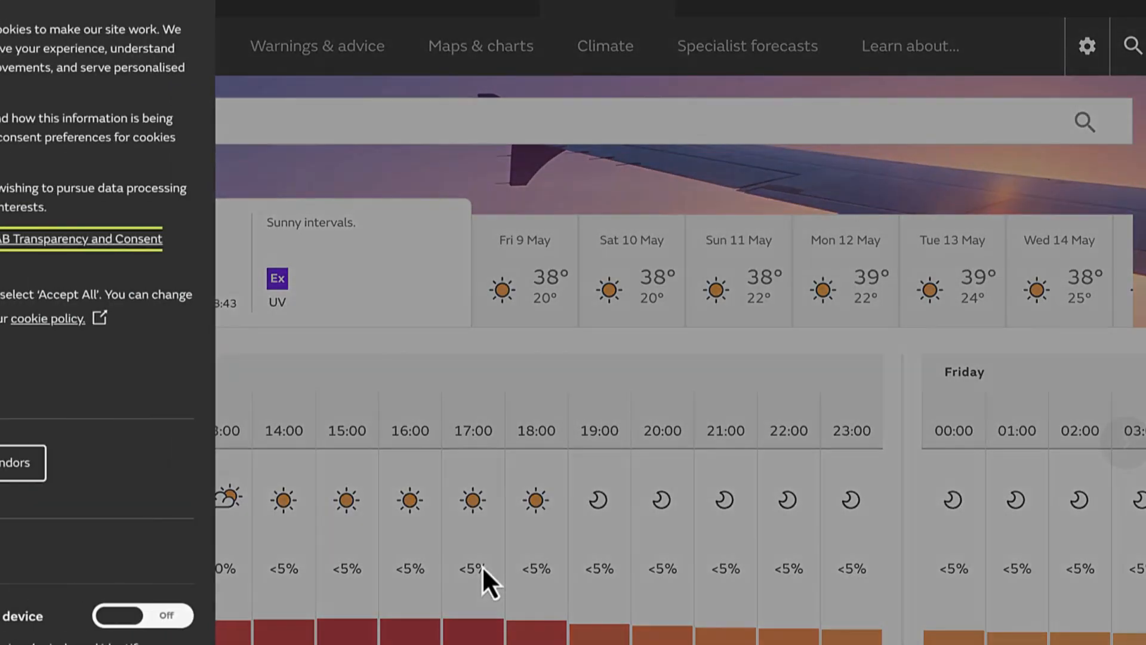
{"action": "scroll", "coordinate": [482, 565], "scroll_direction": "down", "scroll_amount": 1}
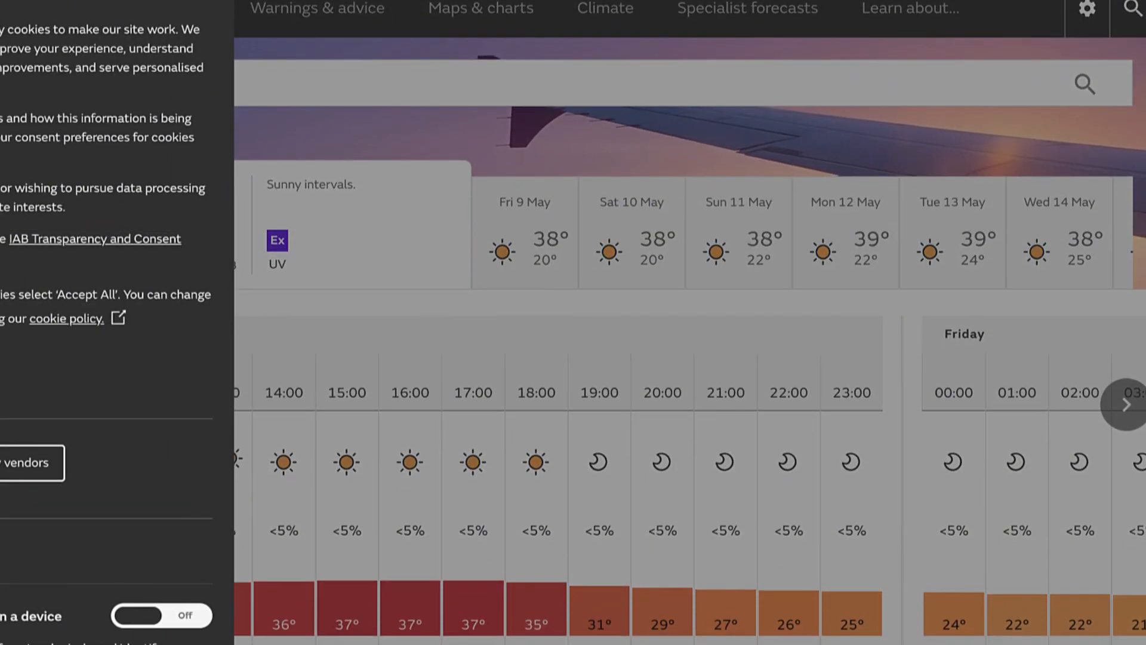
{"action": "scroll", "coordinate": [383, 543], "scroll_direction": "down", "scroll_amount": 10}
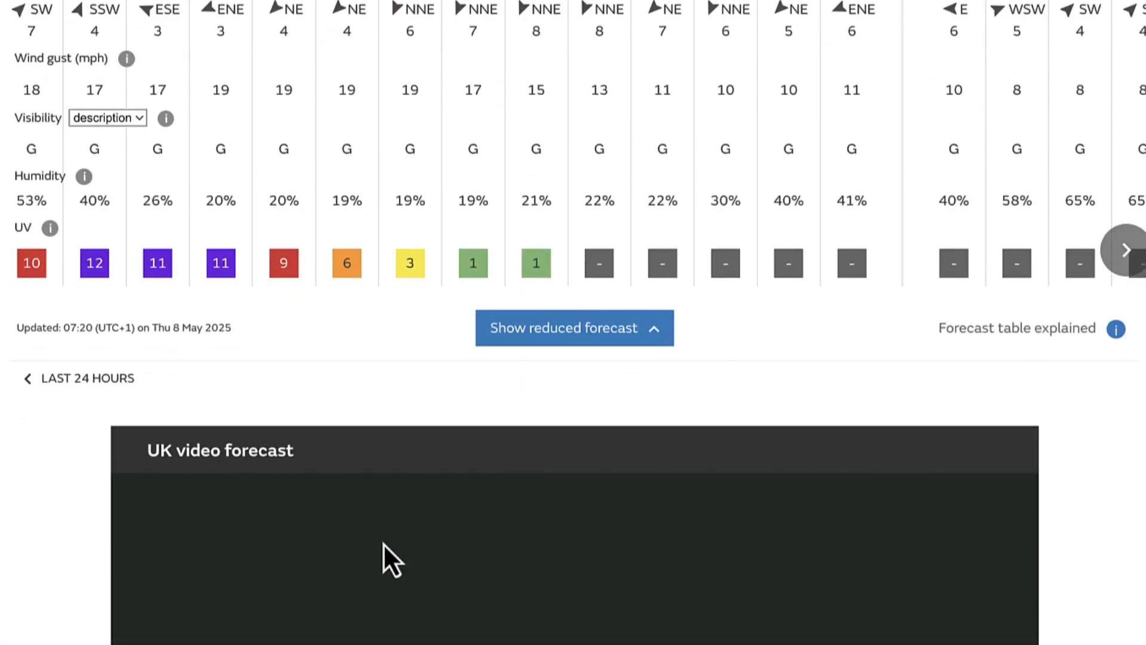
{"action": "scroll", "coordinate": [384, 544], "scroll_direction": "up", "scroll_amount": 10}
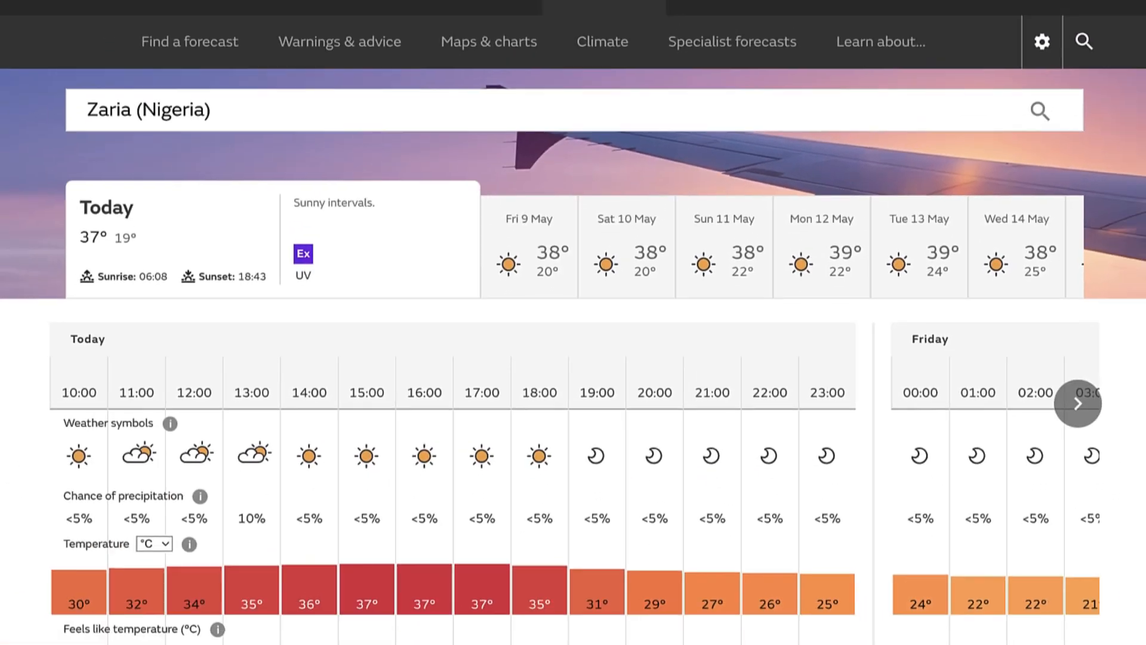
Back in the DeepSeek chat, open source 12 cited for the daytime high and examine the BBC Weather forecast for Zaria.
{"action": "left_click", "coordinate": [1009, 6]}
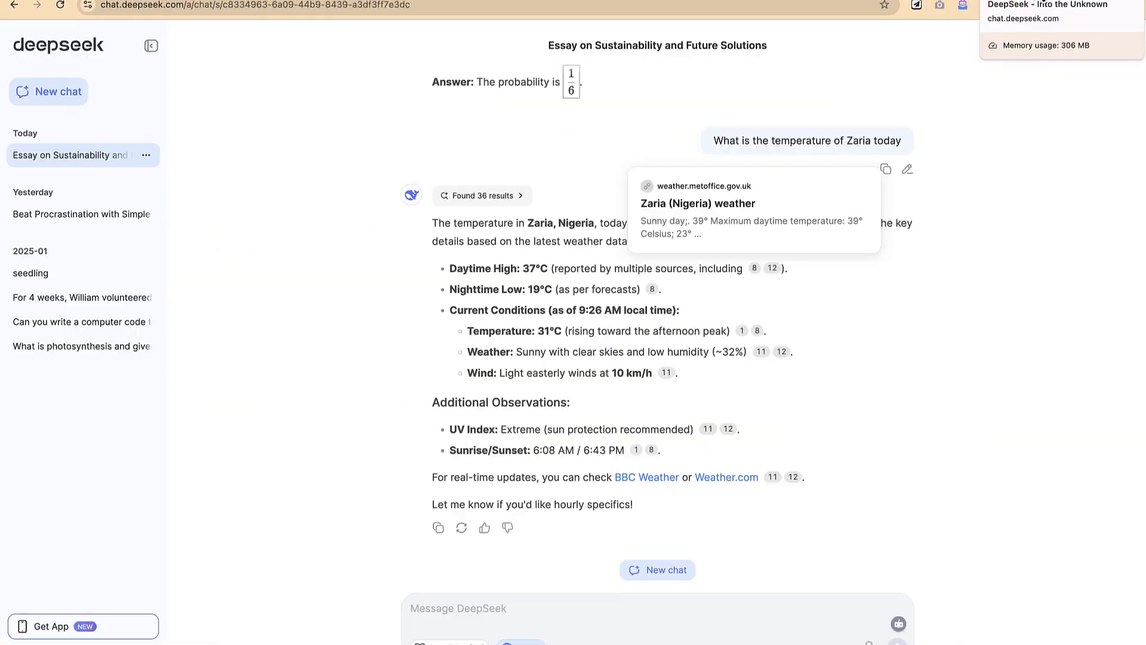
{"action": "left_click", "coordinate": [777, 269]}
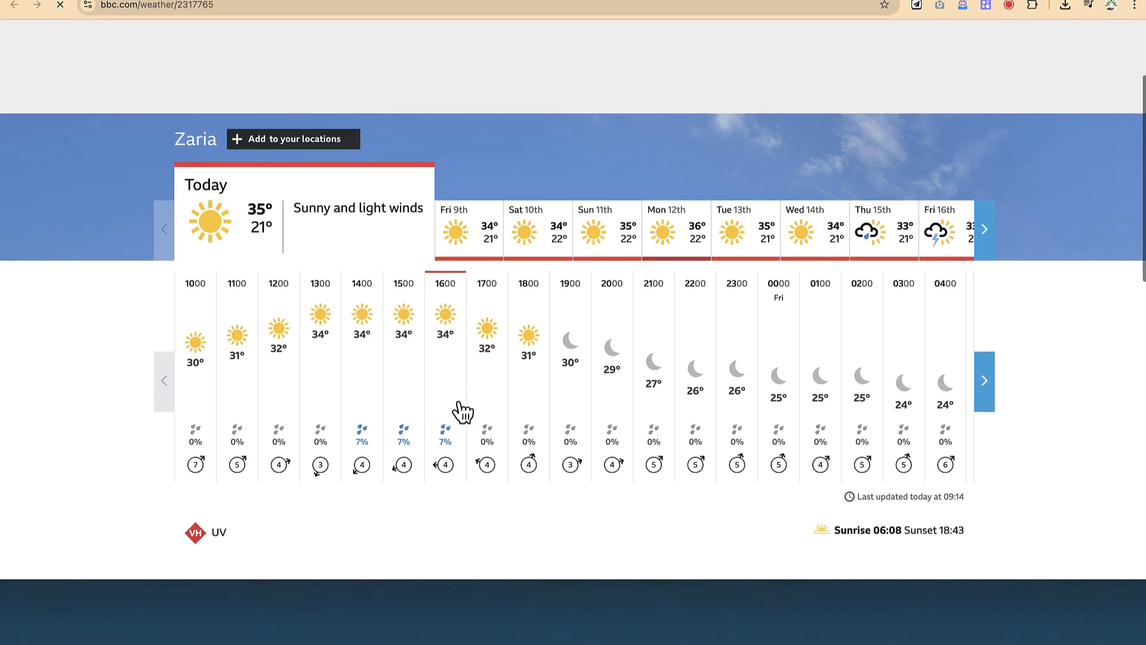
{"action": "scroll", "coordinate": [461, 410], "scroll_direction": "down", "scroll_amount": 1}
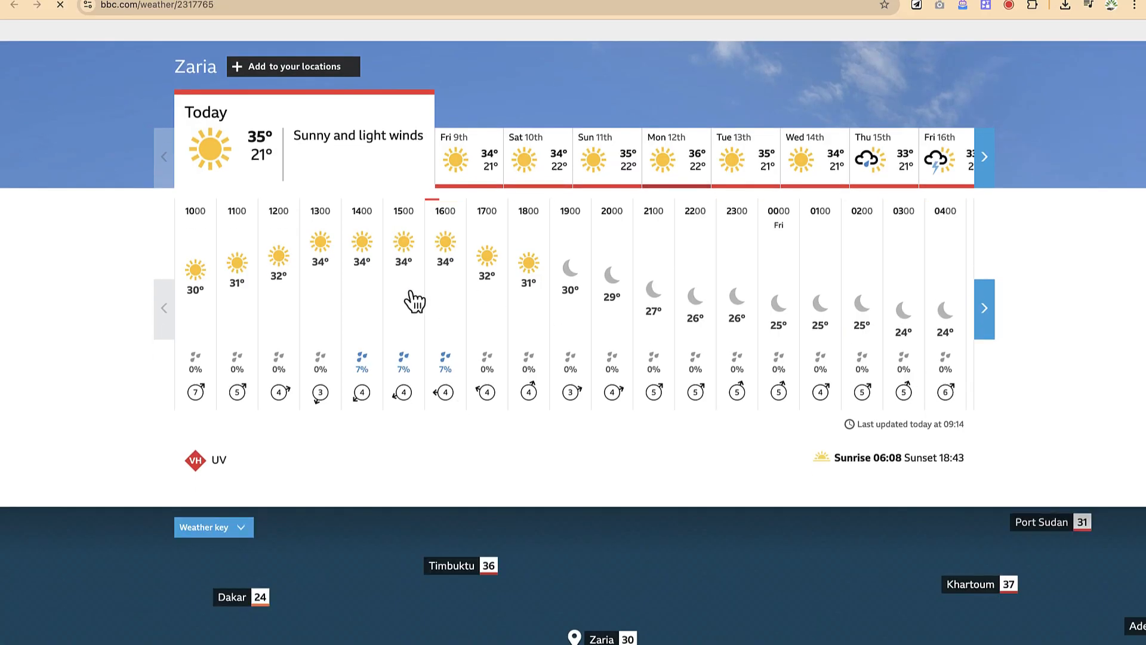
{"action": "scroll", "coordinate": [627, 394], "scroll_direction": "down", "scroll_amount": 6}
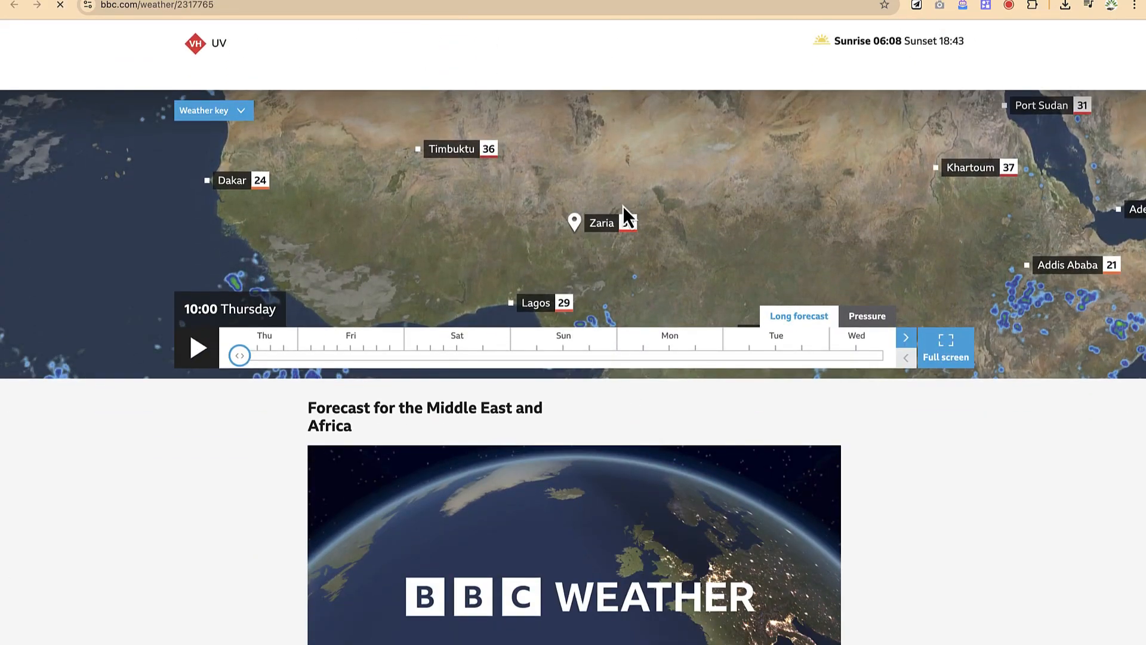
{"action": "scroll", "coordinate": [653, 421], "scroll_direction": "down", "scroll_amount": 2}
{"action": "scroll", "coordinate": [653, 421], "scroll_direction": "up", "scroll_amount": 9}
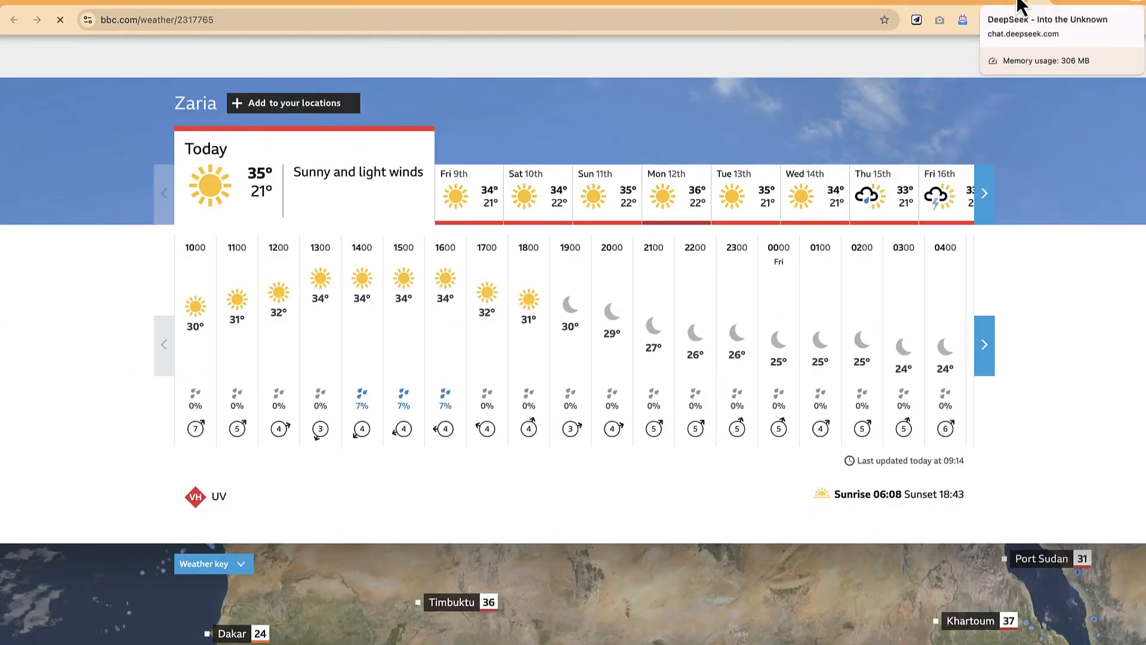
Back in the DeepSeek chat, open the web search results behind the Zaria temperature answer, look through the listed sources and close them.
{"action": "left_click", "coordinate": [1032, 3]}
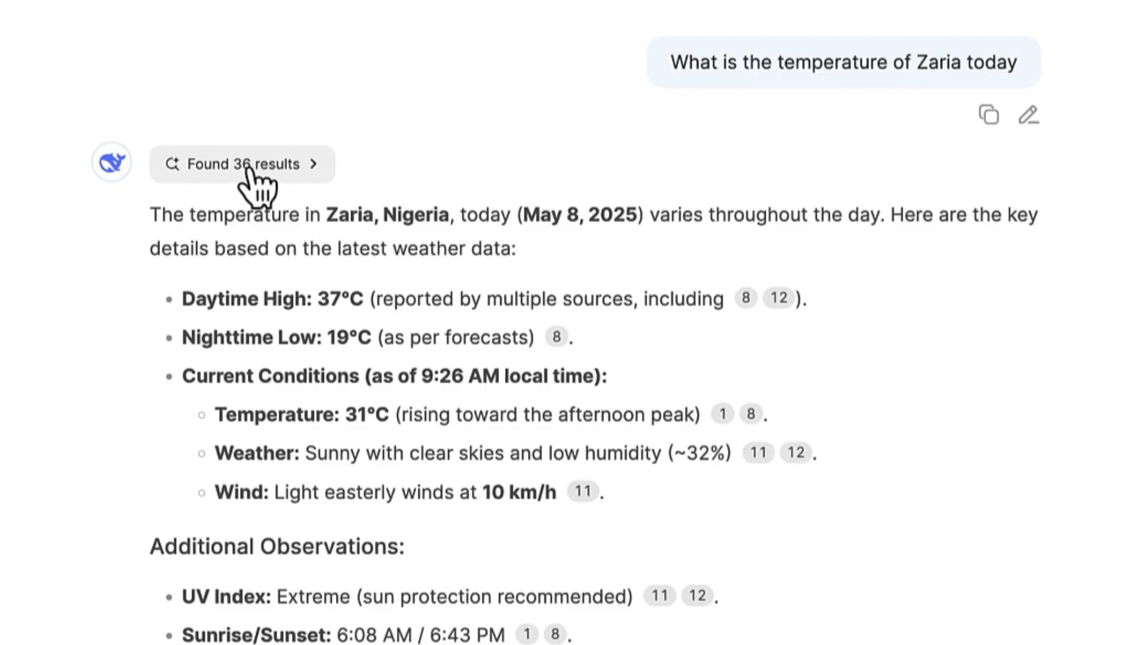
{"action": "left_click", "coordinate": [249, 170]}
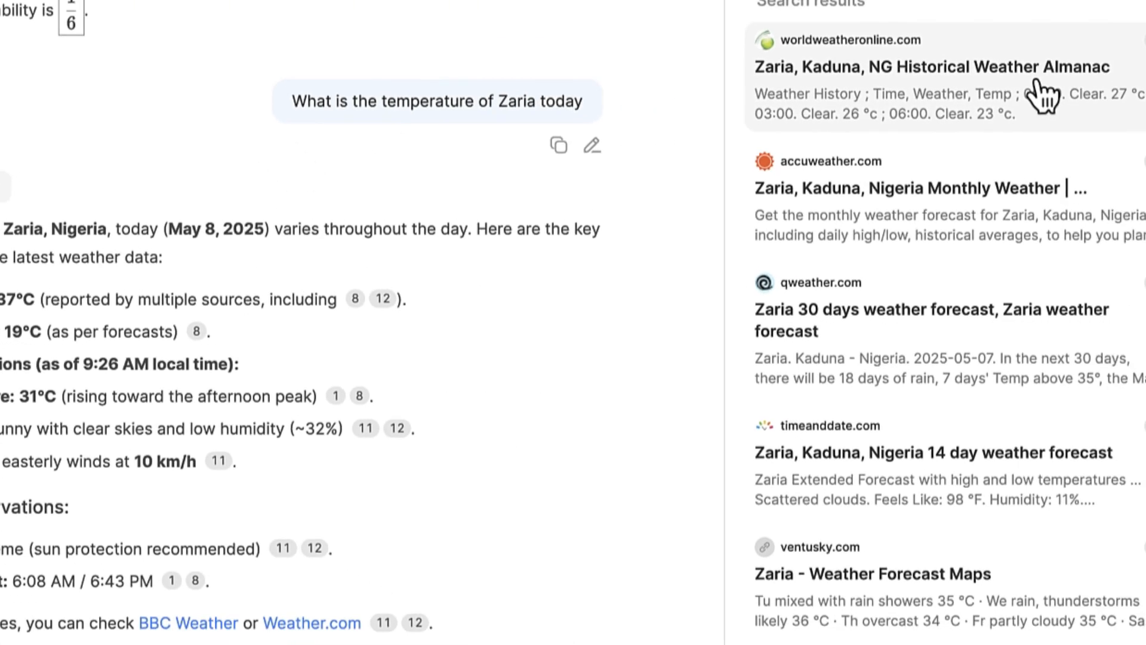
{"action": "scroll", "coordinate": [1047, 389], "scroll_direction": "down", "scroll_amount": 5}
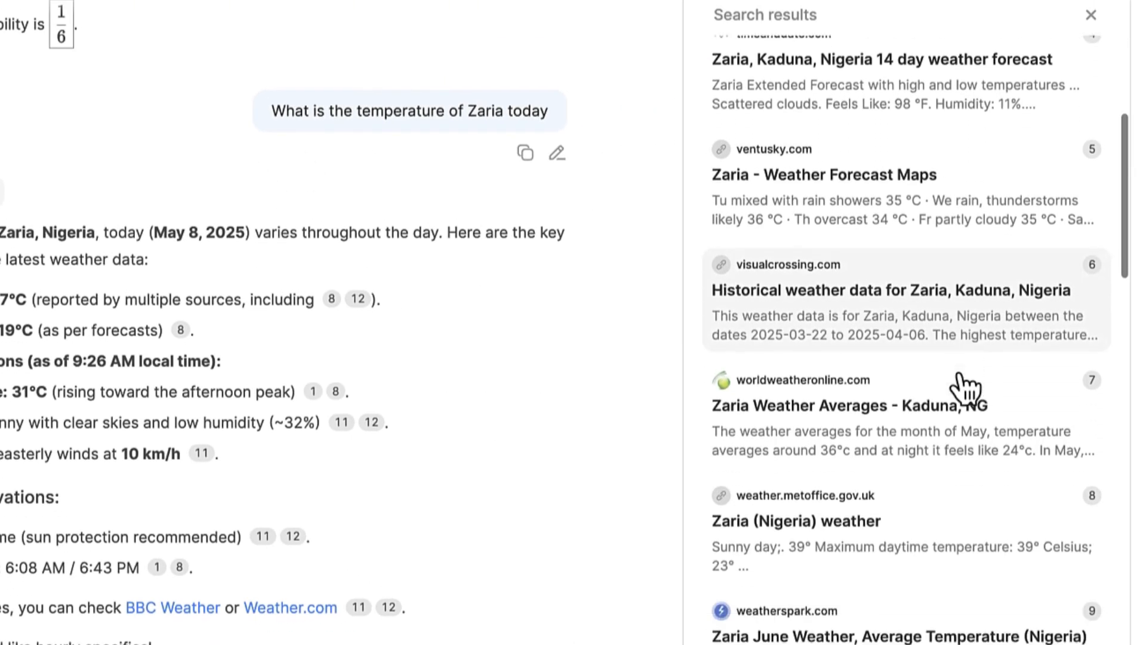
{"action": "scroll", "coordinate": [965, 388], "scroll_direction": "down", "scroll_amount": 10}
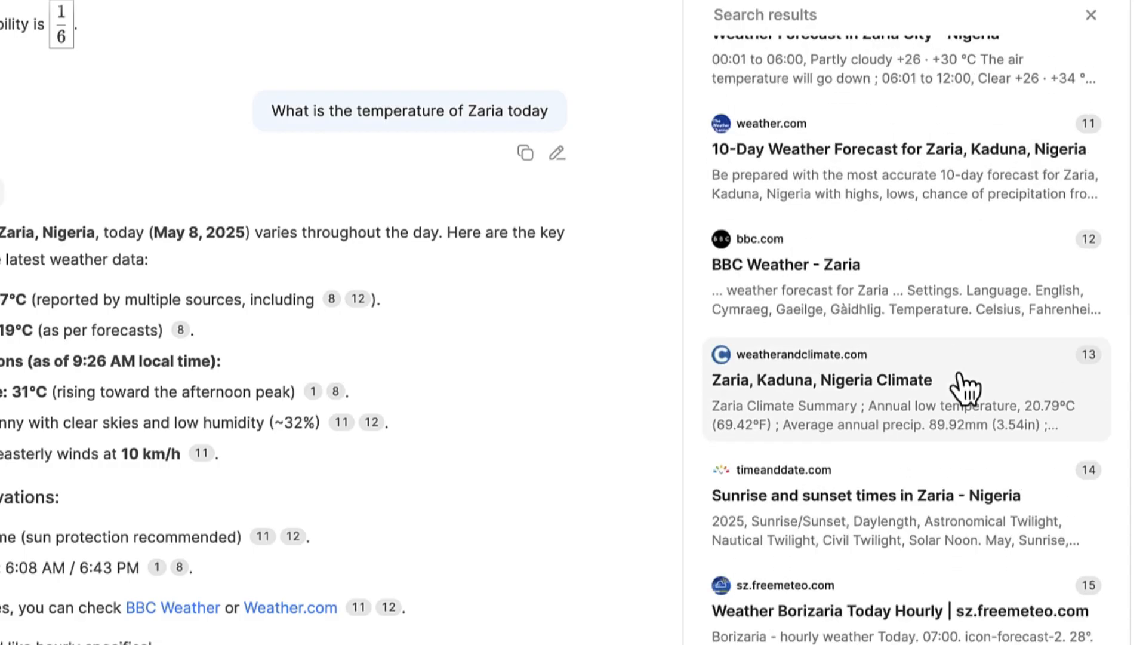
{"action": "scroll", "coordinate": [967, 606], "scroll_direction": "down", "scroll_amount": 15}
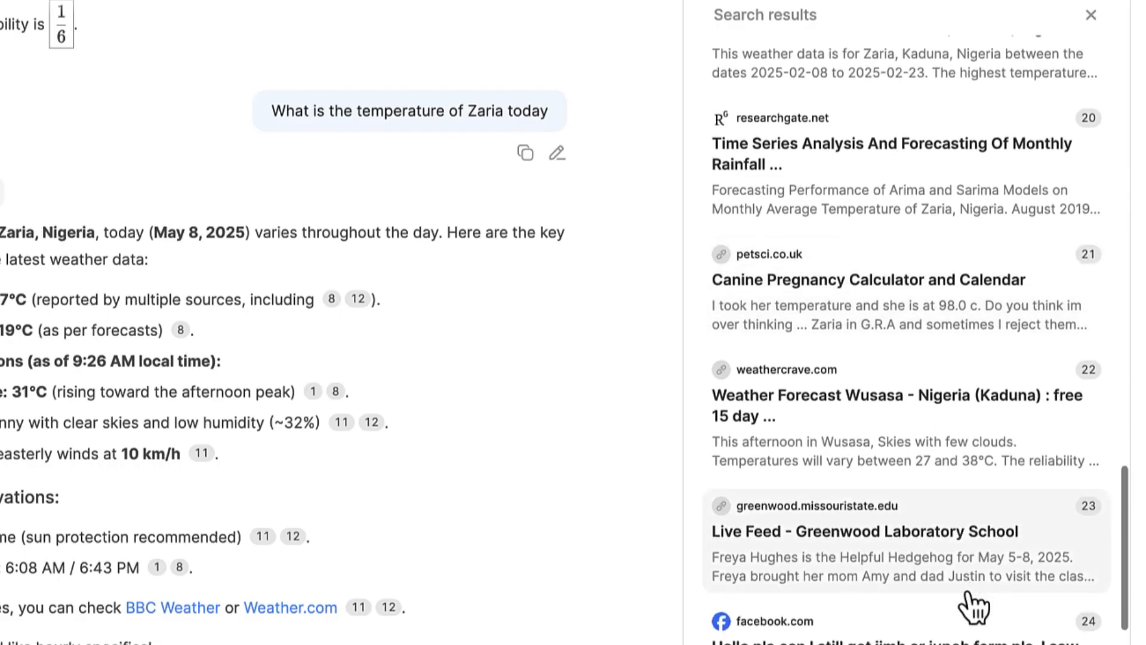
{"action": "scroll", "coordinate": [973, 607], "scroll_direction": "down", "scroll_amount": 10}
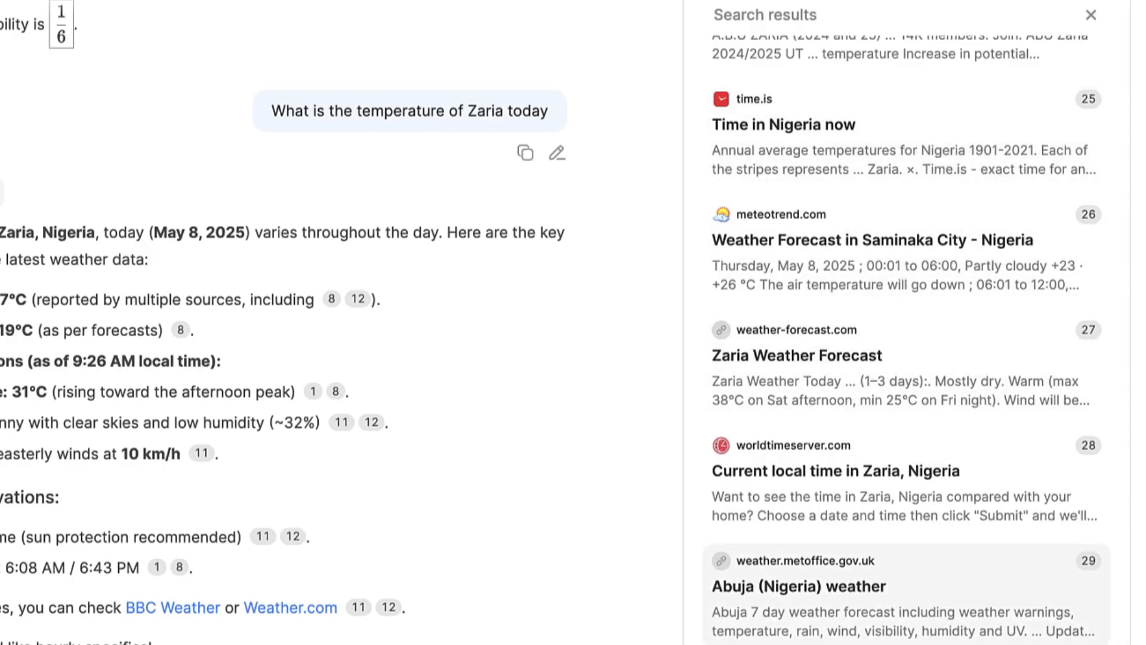
{"action": "scroll", "coordinate": [968, 603], "scroll_direction": "down", "scroll_amount": 10}
{"action": "scroll", "coordinate": [968, 603], "scroll_direction": "up", "scroll_amount": 4}
{"action": "scroll", "coordinate": [968, 603], "scroll_direction": "up", "scroll_amount": 9}
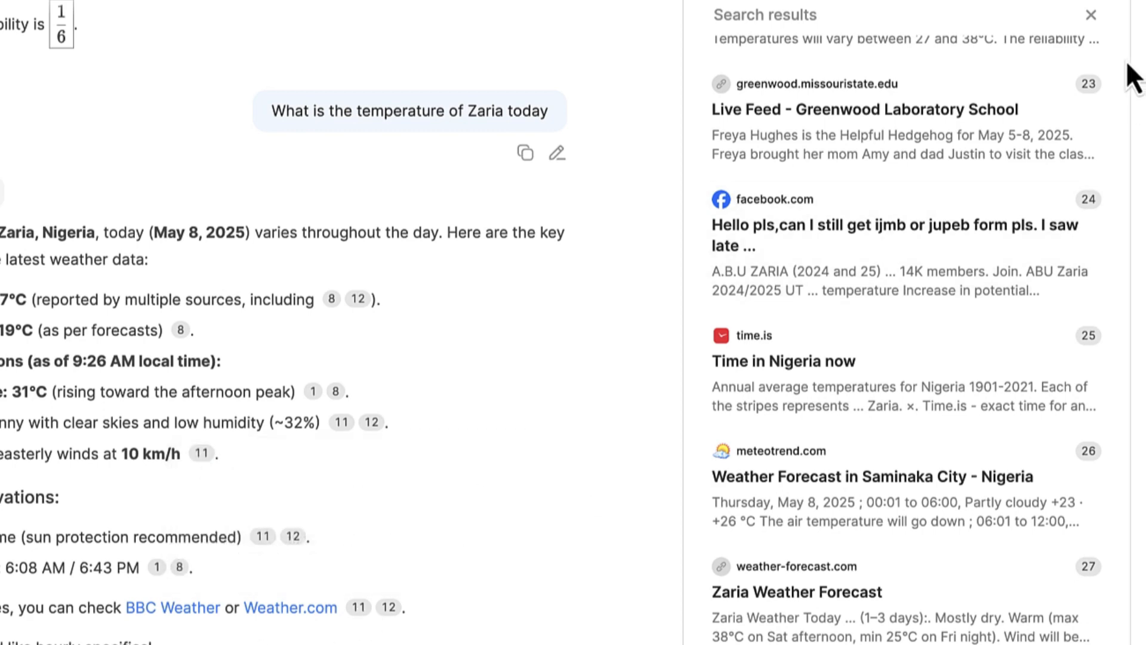
{"action": "left_click", "coordinate": [1091, 15]}
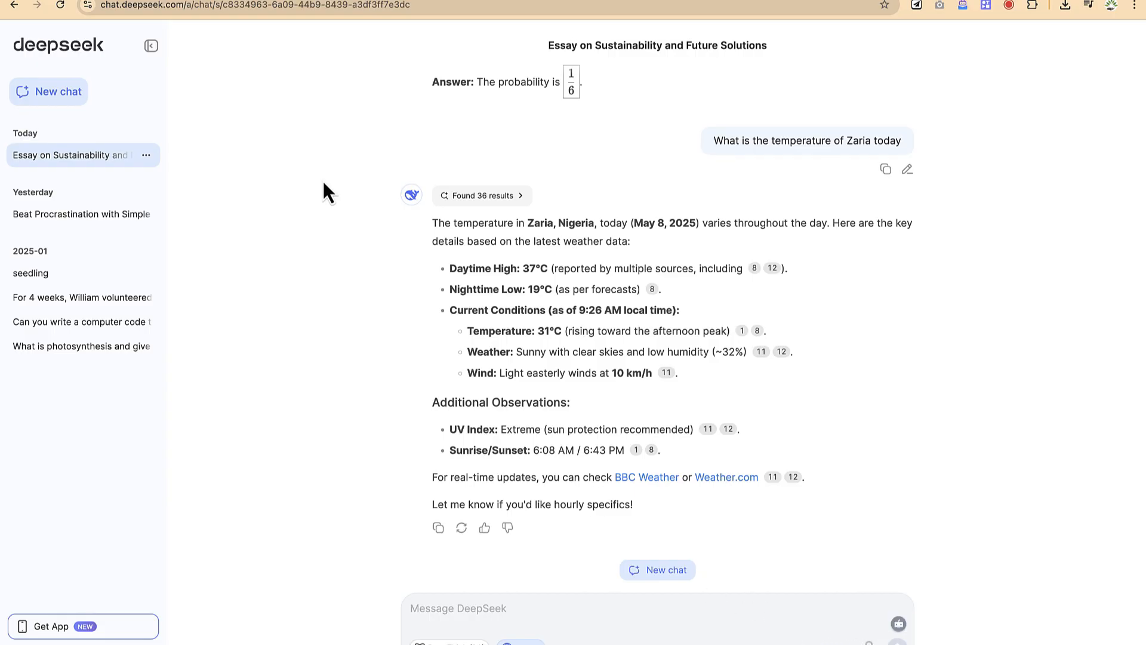
Start a new chat with web search off and attach 10.2495_SAFE-V6-N3-485-497.pdf, the Flood management case study PDF and PIIS2405844022030511.pdf.
{"action": "left_click", "coordinate": [73, 81]}
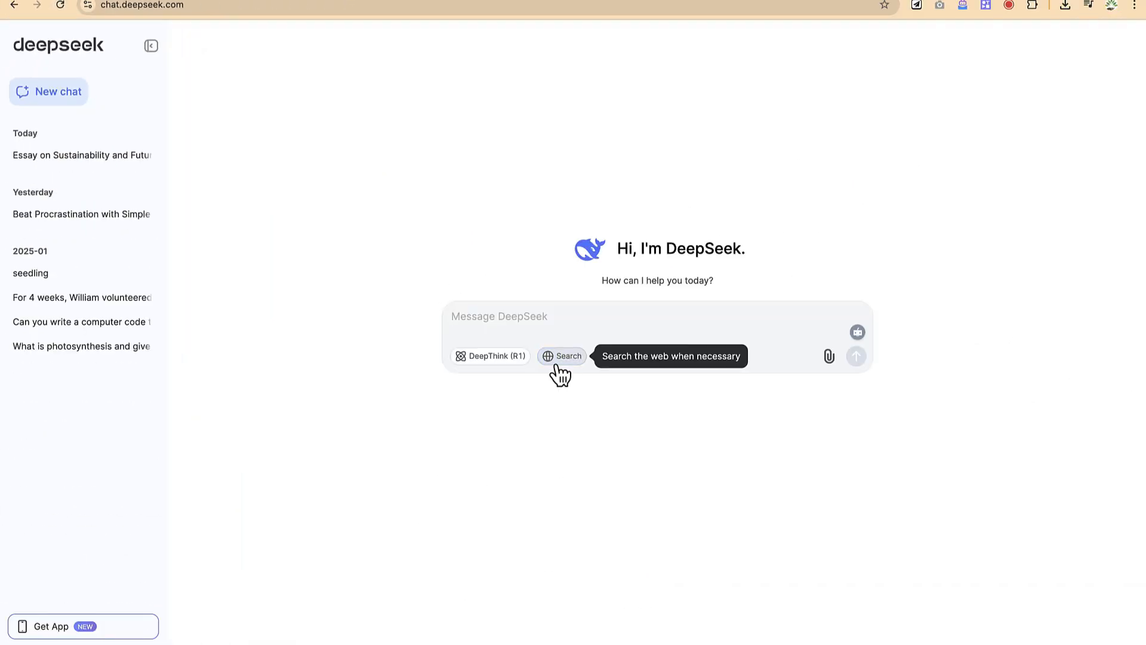
{"action": "left_click", "coordinate": [558, 365]}
{"action": "left_click", "coordinate": [830, 357]}
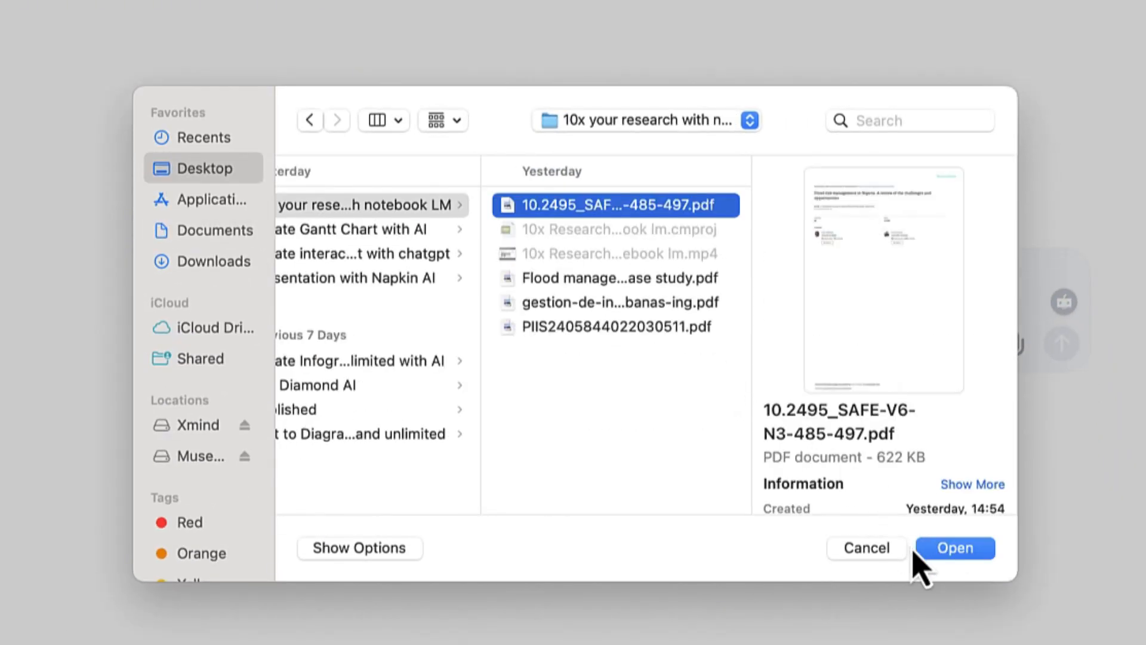
{"action": "left_click", "coordinate": [654, 278]}
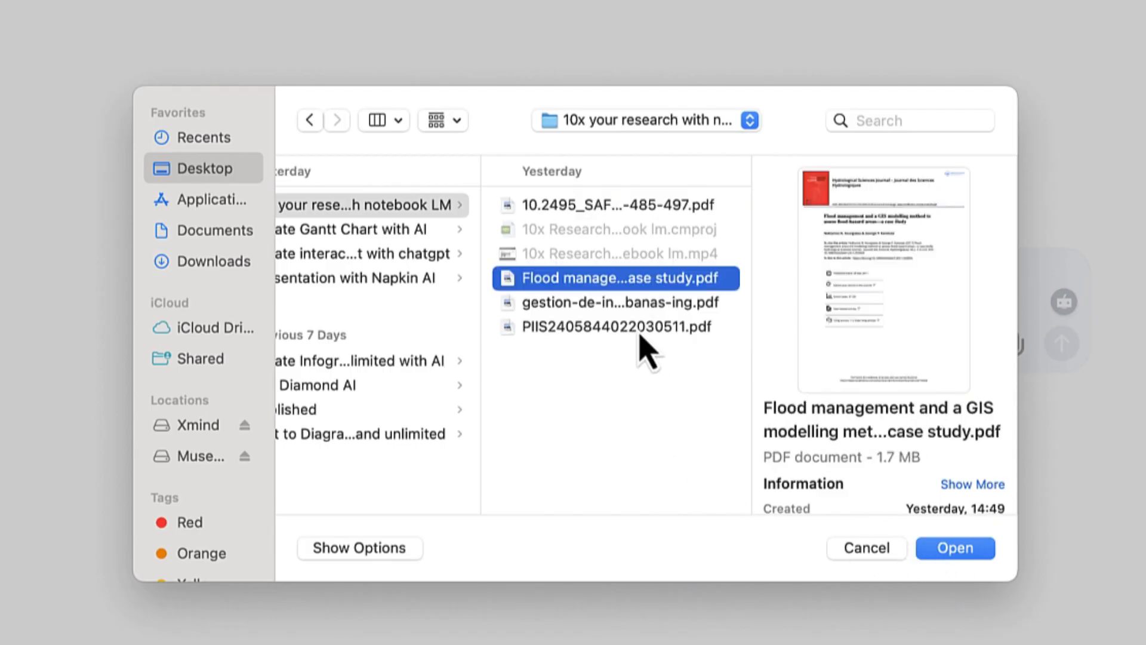
{"action": "left_click", "coordinate": [623, 213], "text": "super"}
{"action": "left_click", "coordinate": [686, 305], "text": "super"}
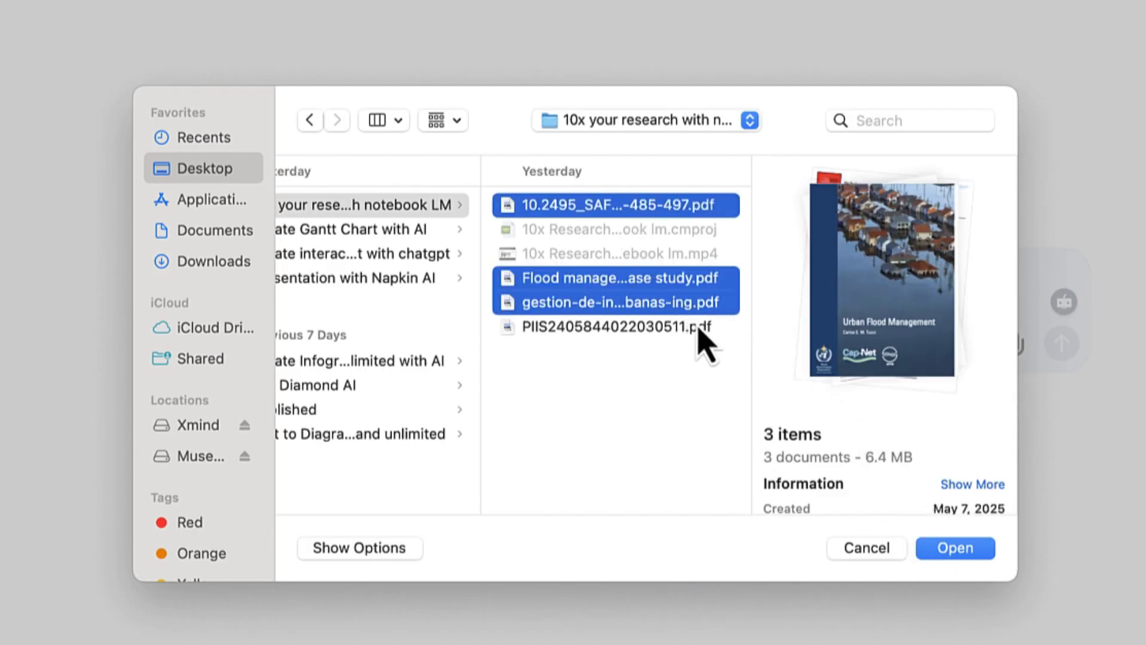
{"action": "left_click", "coordinate": [691, 305], "text": "super"}
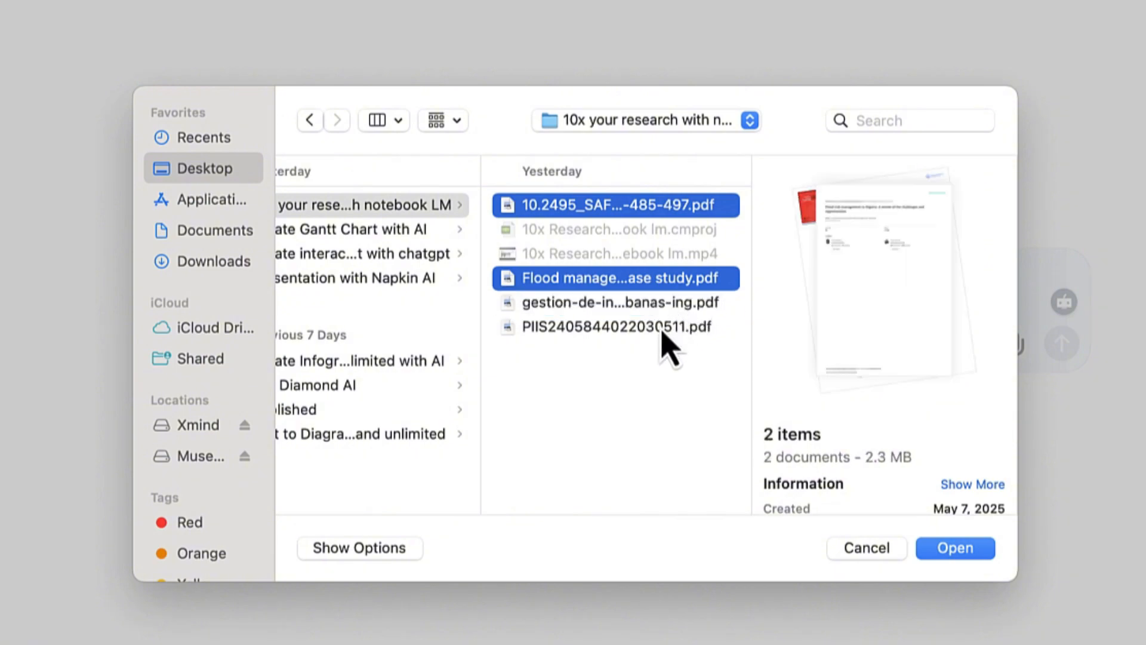
{"action": "left_click", "coordinate": [664, 328], "text": "super"}
{"action": "left_click", "coordinate": [967, 549]}
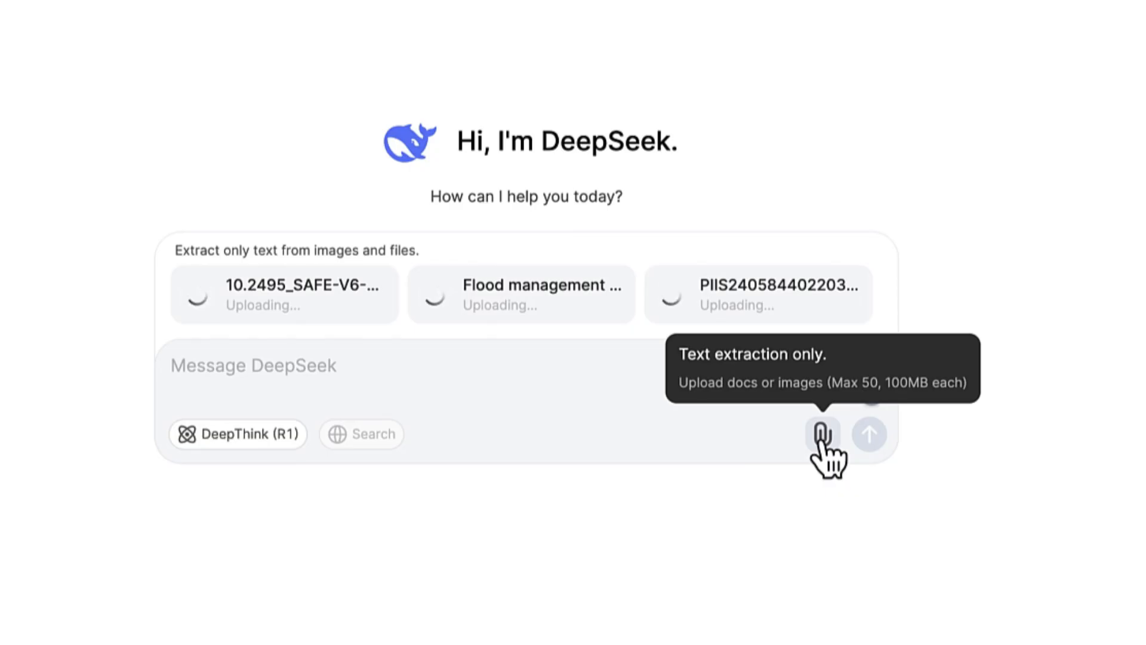
Write the prompt "Can you summarize and give me the key findings from these journal papers?" and copy its text.
{"action": "left_click", "coordinate": [452, 391]}
{"action": "type", "text": "Can you summarize and give me the key findings from these journal papers?"}
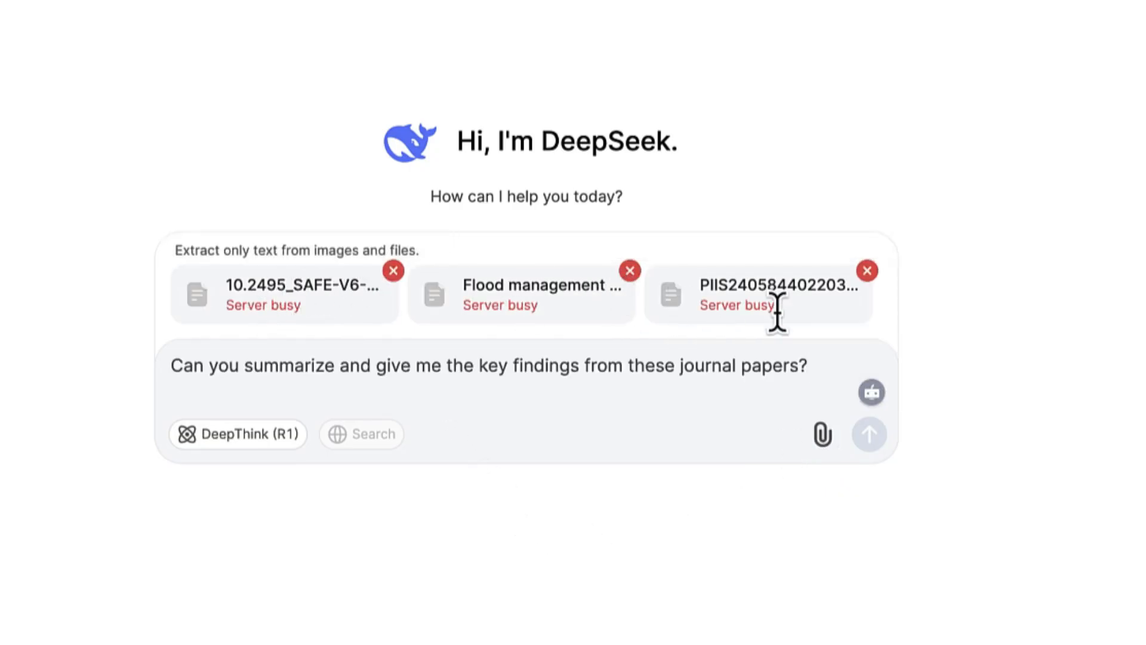
{"action": "triple_click", "coordinate": [744, 362]}
{"action": "key", "text": "ctrl+c"}
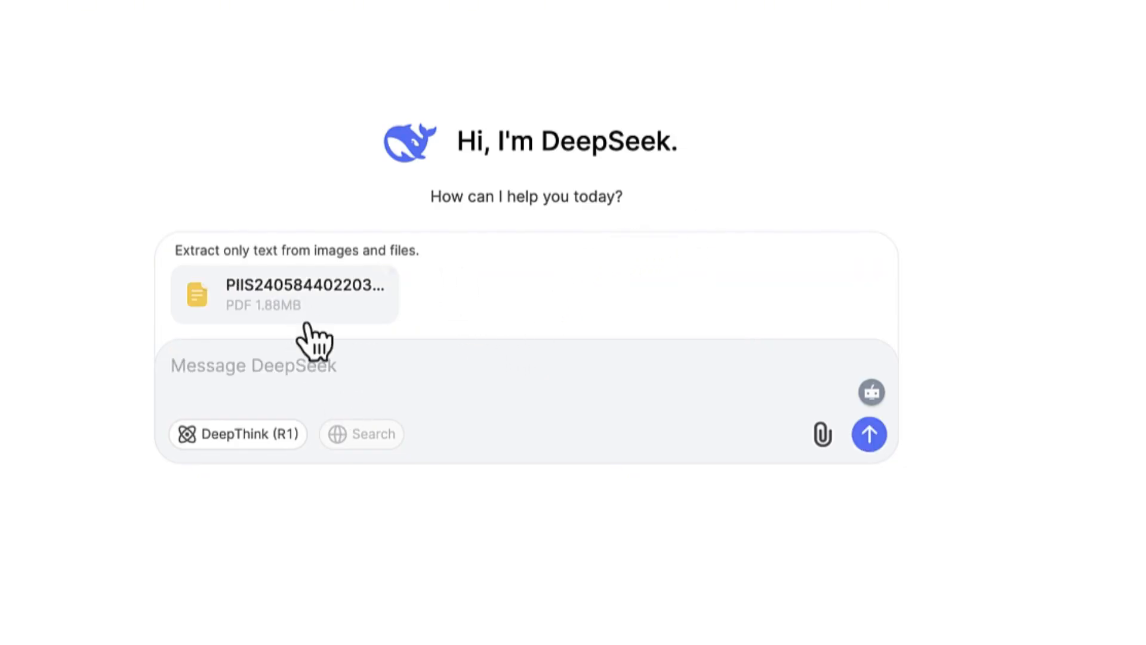
Paste the copied prompt beside the attached PIIS PDF, change its ending to "from this journal paper?" and send it.
{"action": "left_click", "coordinate": [319, 382]}
{"action": "key", "text": "ctrl+v"}
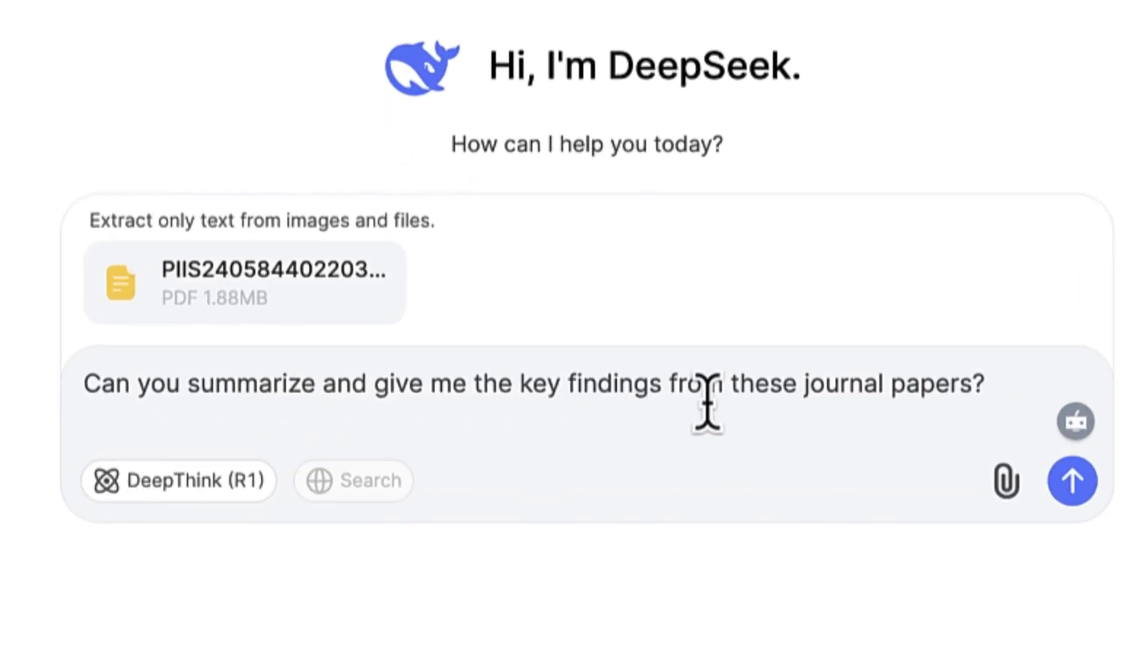
{"action": "left_click", "coordinate": [800, 388]}
{"action": "key", "text": "BackSpace"}
{"action": "key", "text": "BackSpace"}
{"action": "key", "text": "BackSpace"}
{"action": "key", "text": "BackSpace"}
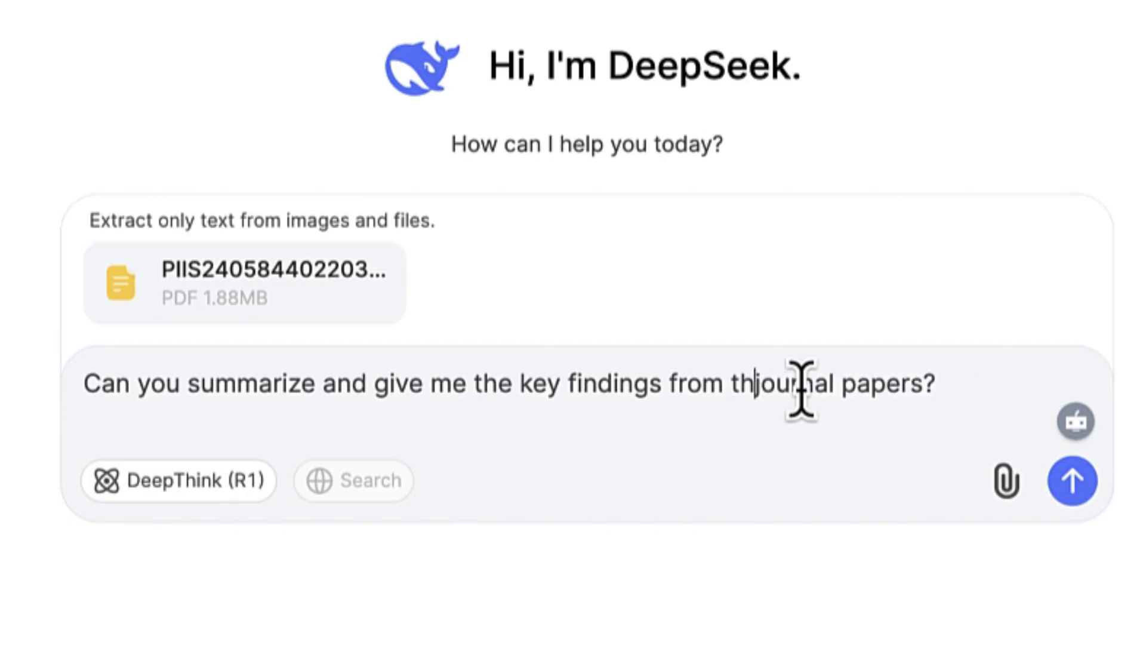
{"action": "type", "text": "is"}
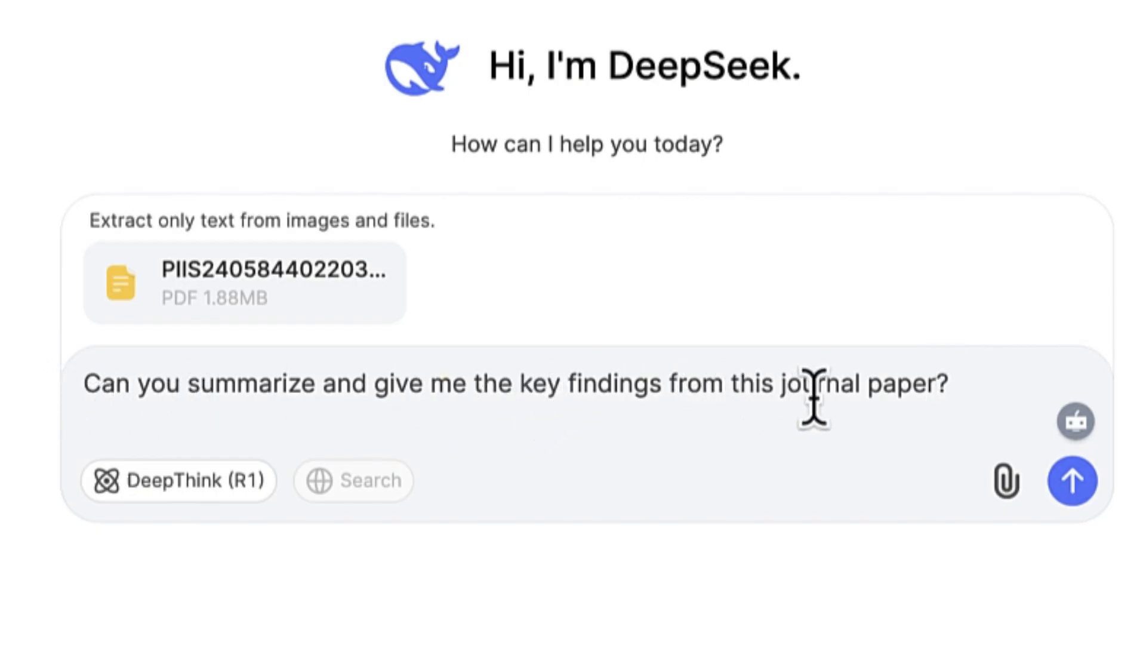
{"action": "key", "text": "Return"}
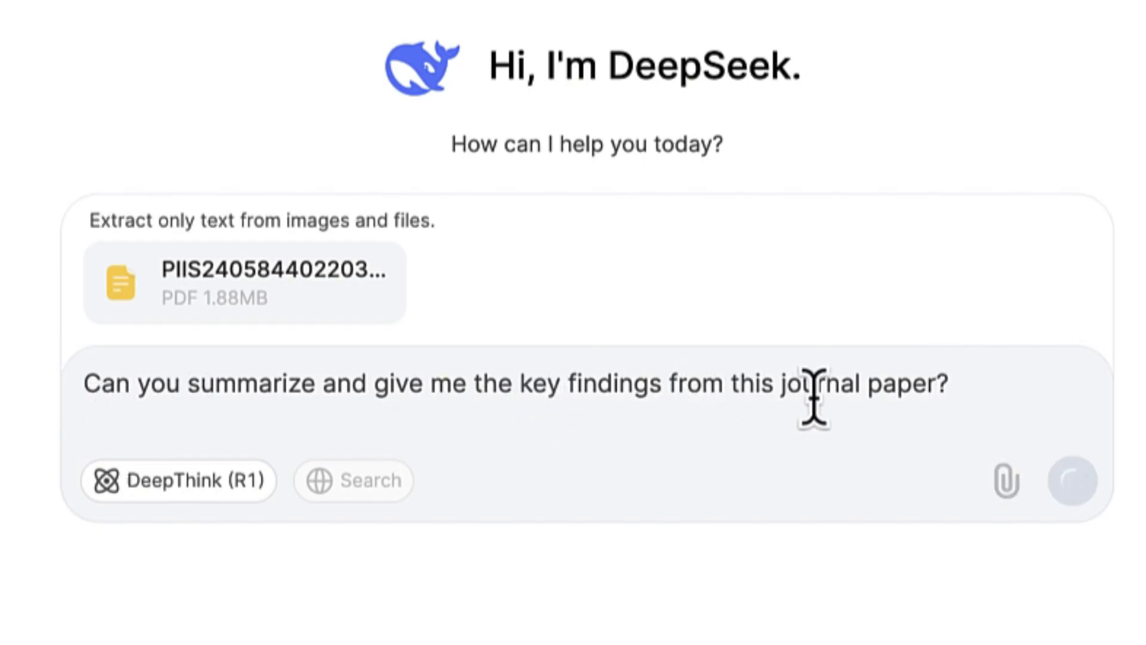